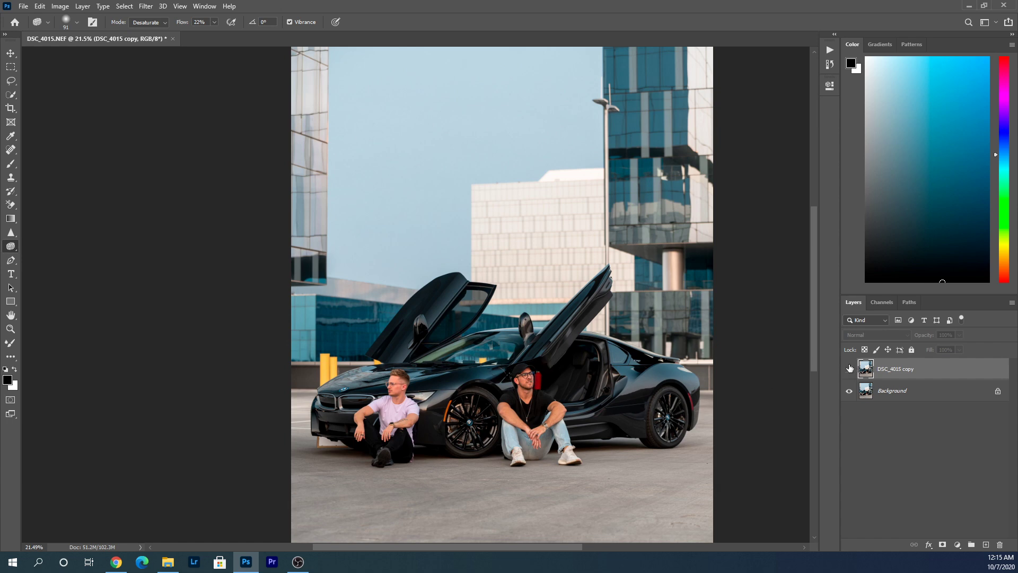
Toggle the DSC_4015 copy layer on and off to compare, leave it hidden, and duplicate the Background layer as "Background copy"
click(849, 368)
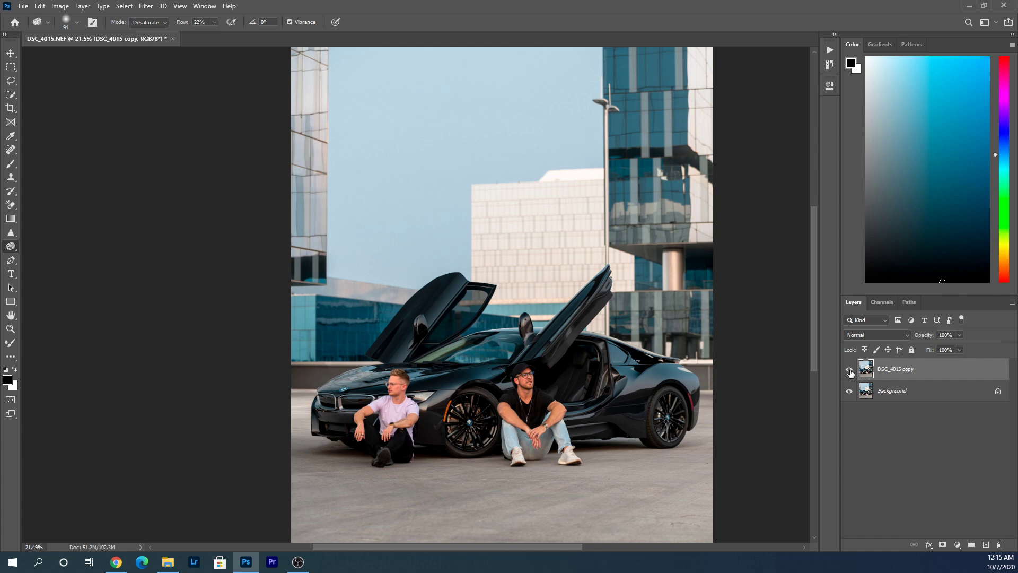
click(849, 370)
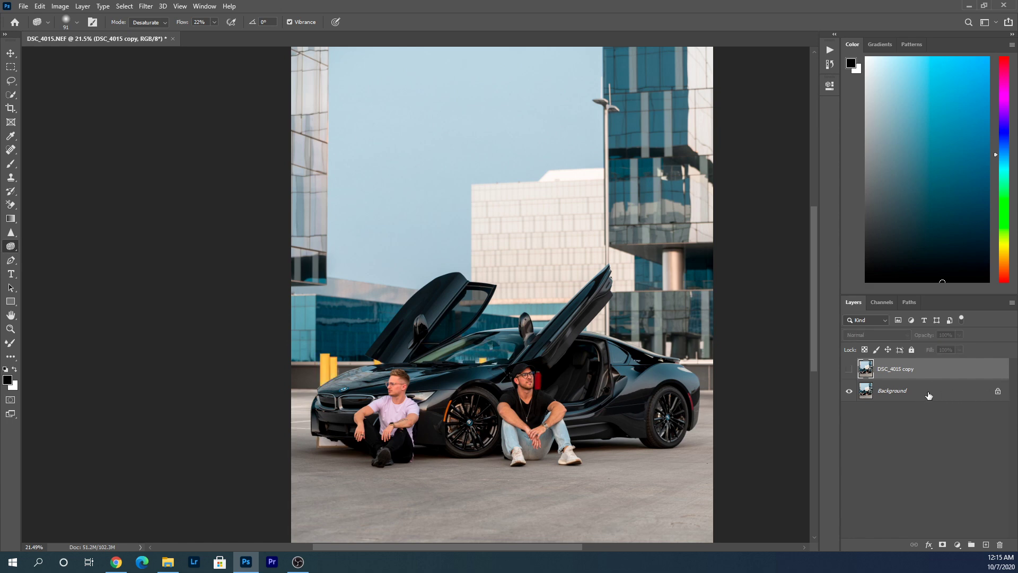
right_click(914, 393)
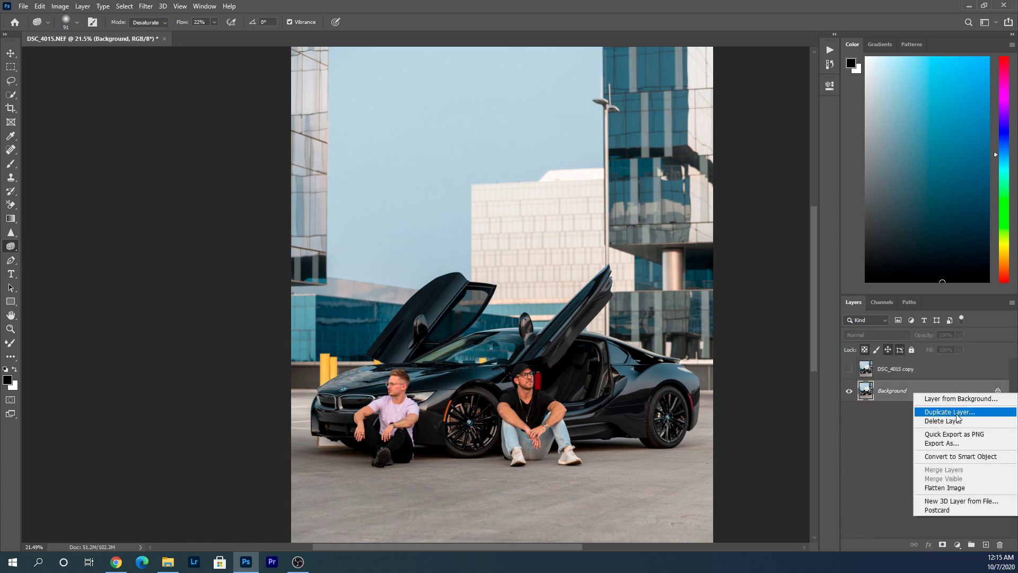
click(949, 412)
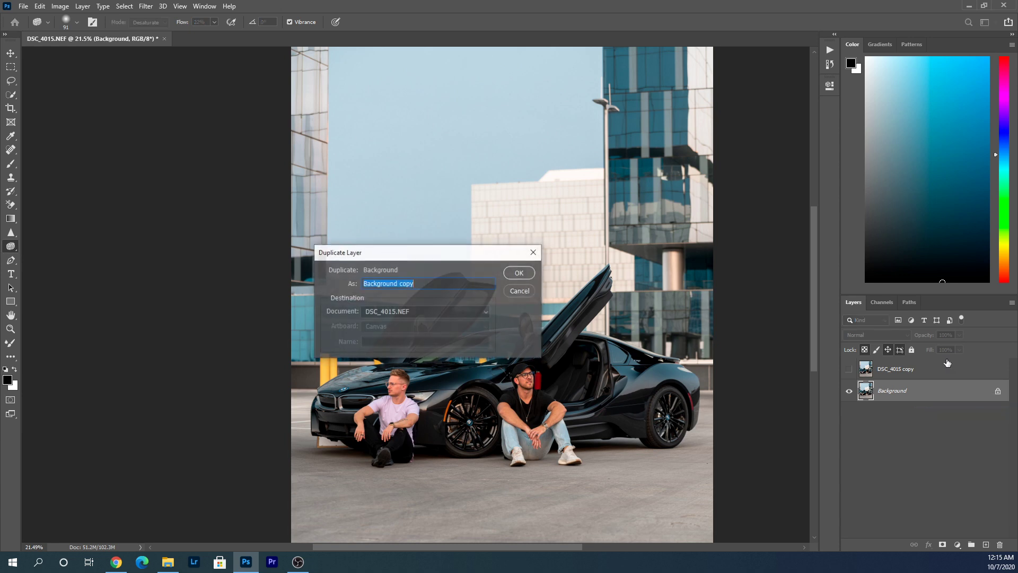
click(520, 273)
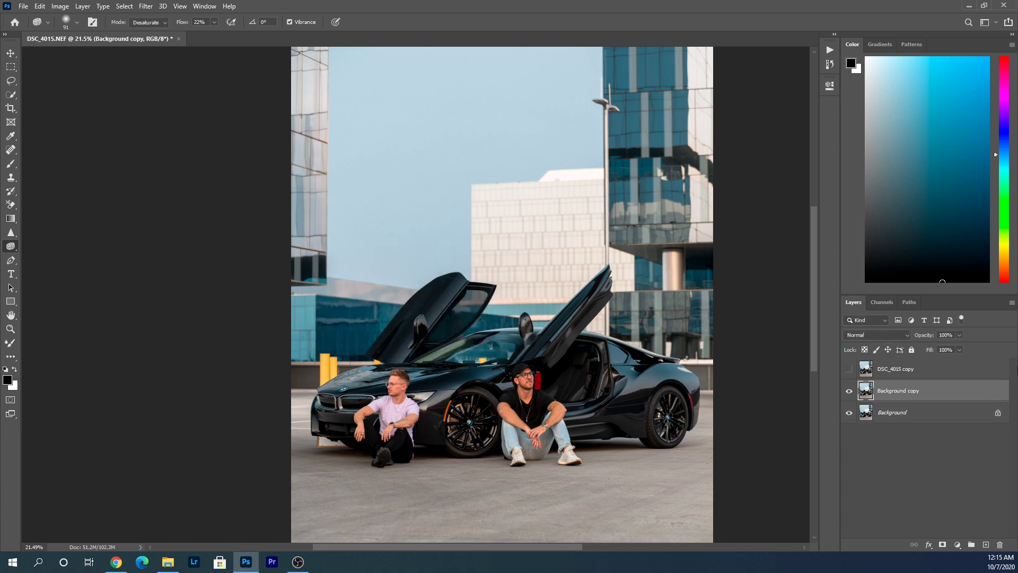
Duplicate the Background copy layer and rename the new duplicate "Yellow things"
right_click(934, 392)
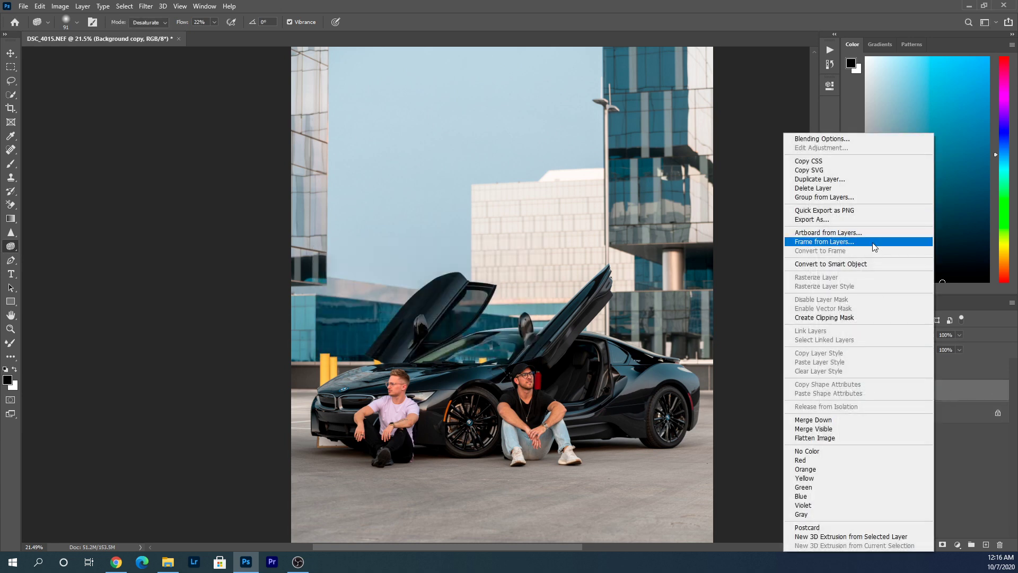
click(848, 183)
key(Return)
double_click(916, 390)
text(Yellow things)
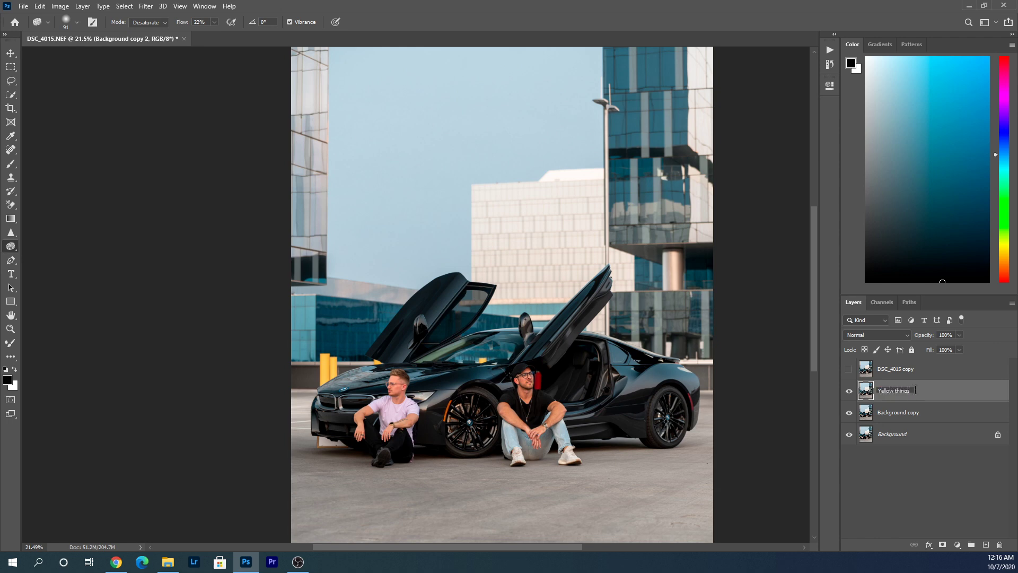
key(Return)
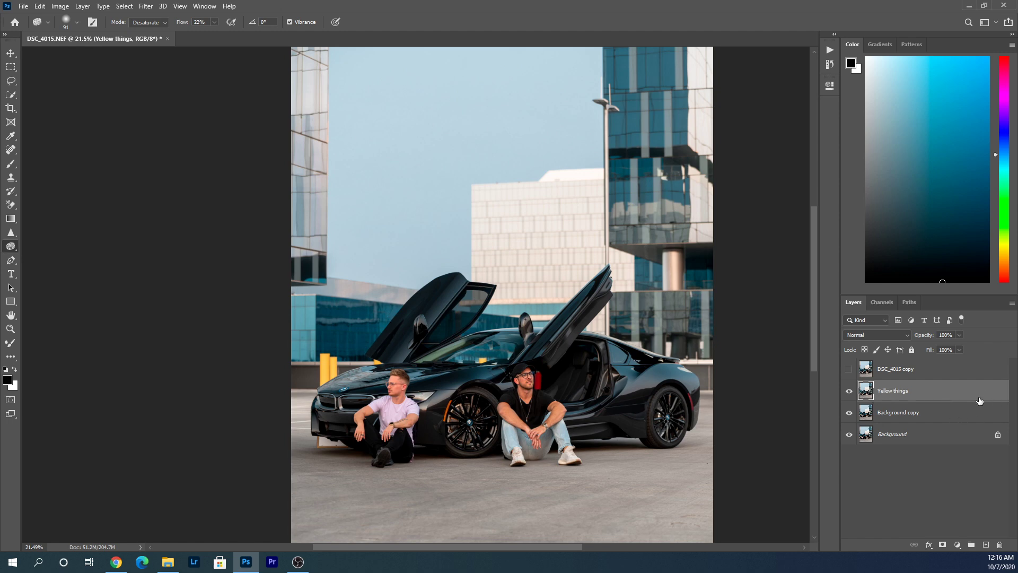
With the Spot Healing Brush, paint over the left yellow bollard beside the car's hood on the Yellow things layer
scroll(324, 401, up, 3)
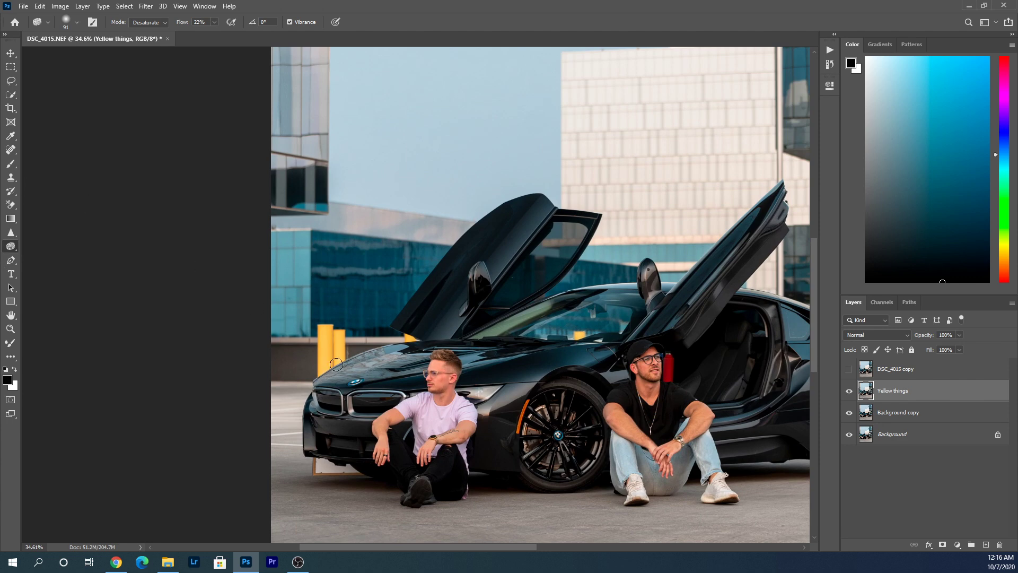
click(11, 150)
scroll(336, 342, up, 3)
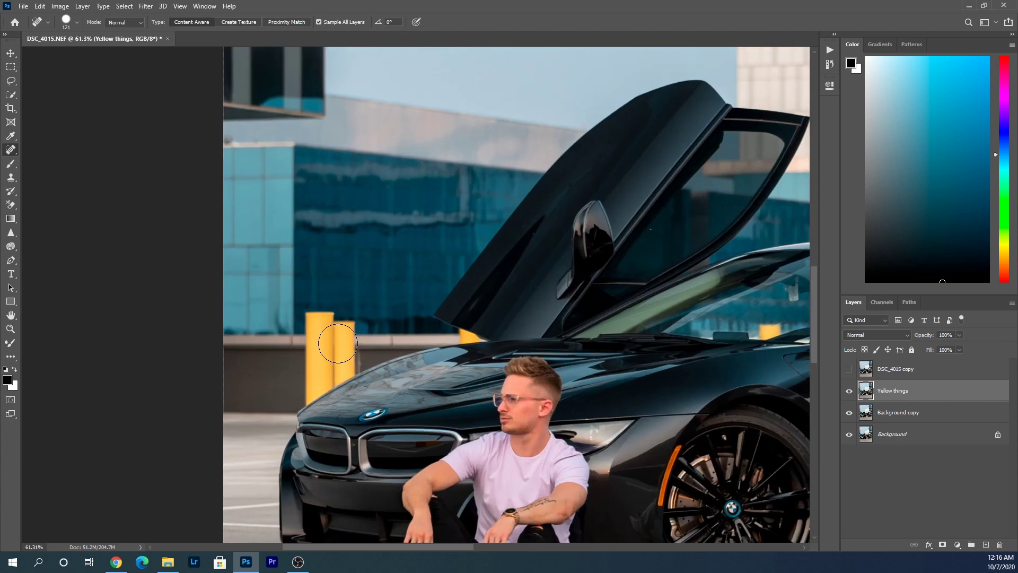
right_click(13, 153)
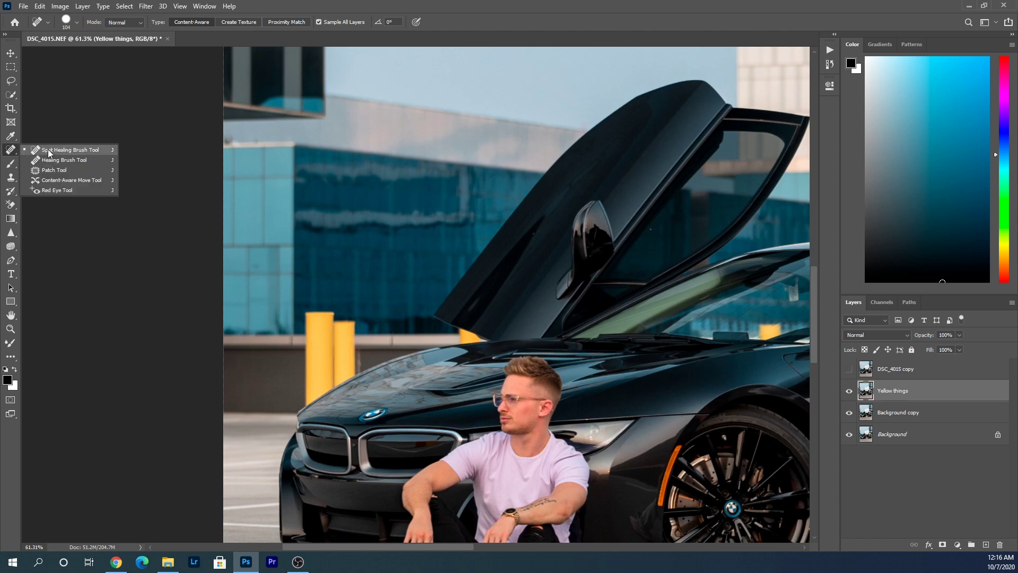
click(81, 153)
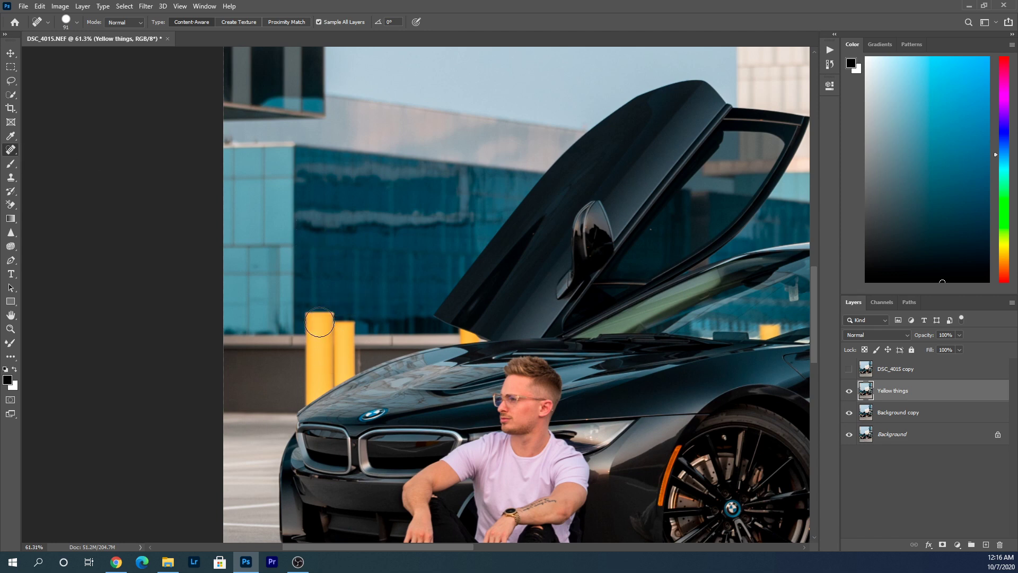
drag(319, 322, 307, 387)
scroll(319, 398, up, 5)
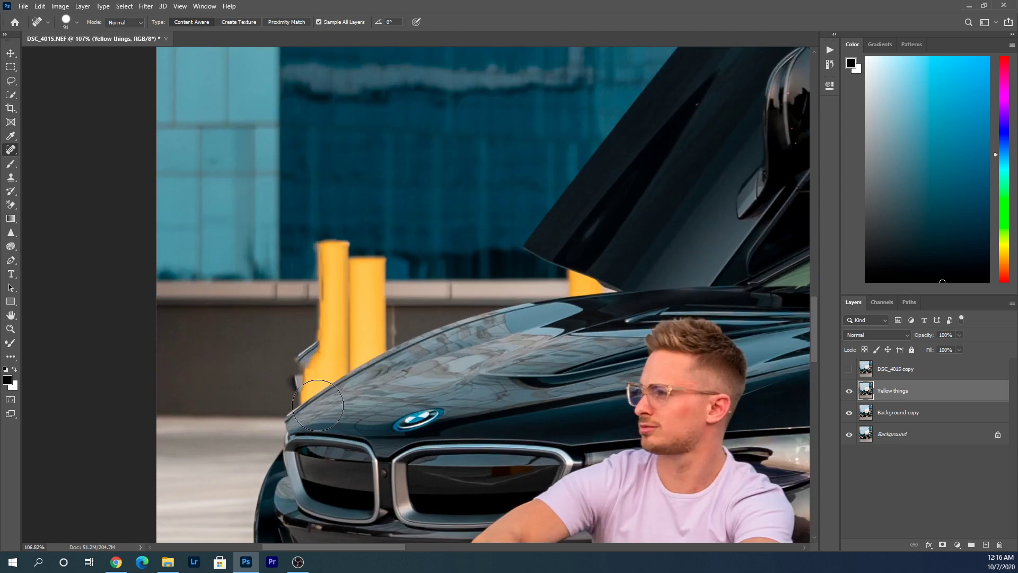
drag(350, 320, 340, 317)
Enlarge the healing brush and paint away both yellow bollards against the wall down to the hood's edge
key(bracketright)
key(bracketright)
drag(331, 250, 344, 344)
mouse_move(345, 268)
mouse_down()
mouse_move(356, 327)
mouse_move(375, 251)
mouse_up()
mouse_move(359, 325)
mouse_down()
mouse_move(303, 359)
mouse_move(364, 335)
mouse_move(291, 370)
mouse_move(308, 370)
mouse_move(291, 389)
mouse_move(341, 333)
mouse_move(368, 343)
mouse_move(314, 374)
mouse_up()
Try to heal the yellow bollard remnants touching the hood's edge with a smaller brush, and undo those strokes
click(371, 330)
key(bracketleft)
key(bracketleft)
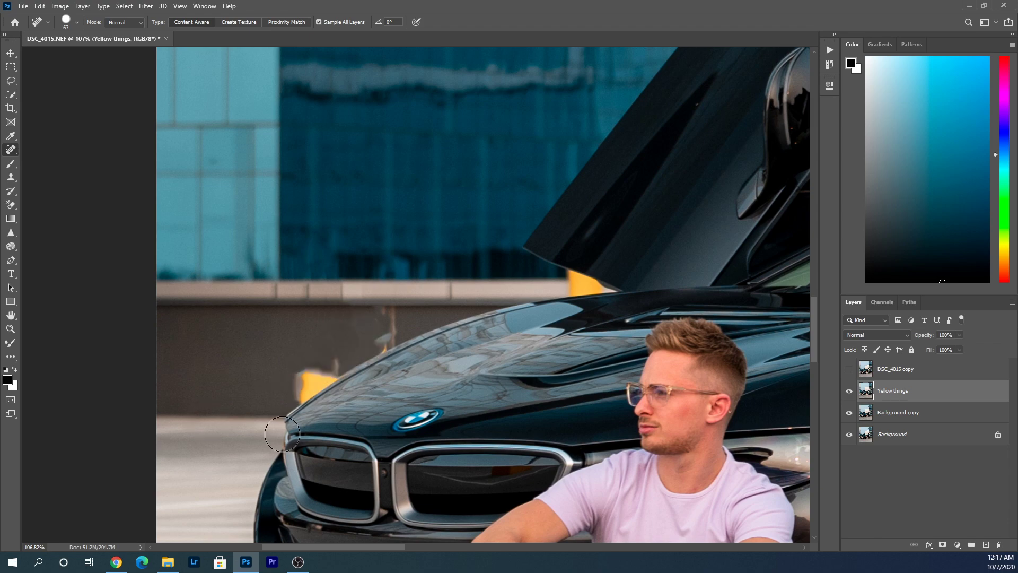
key(ctrl+z)
drag(371, 324, 267, 382)
key(ctrl+z)
scroll(223, 401, down, 5)
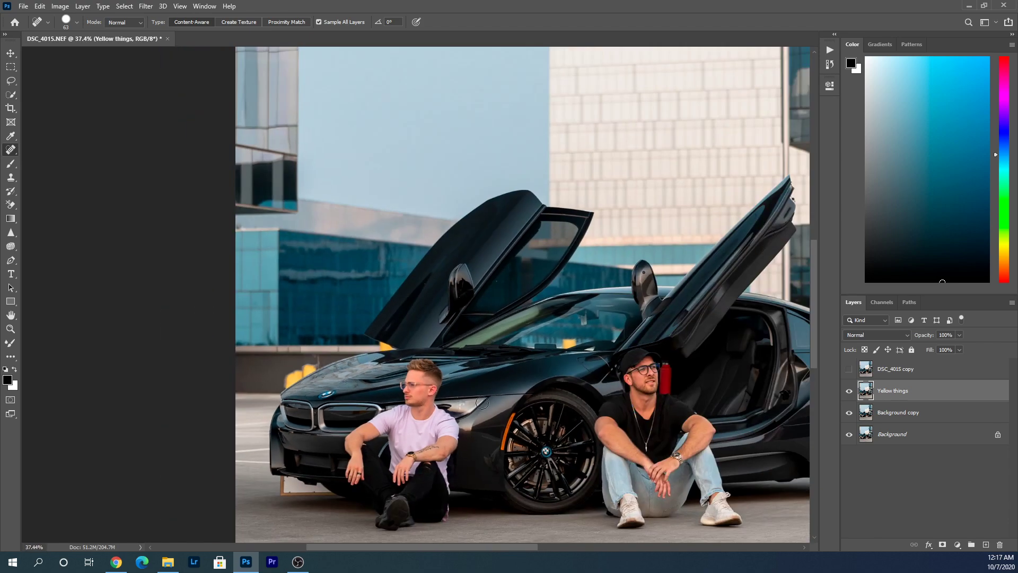
scroll(406, 347, down, 3)
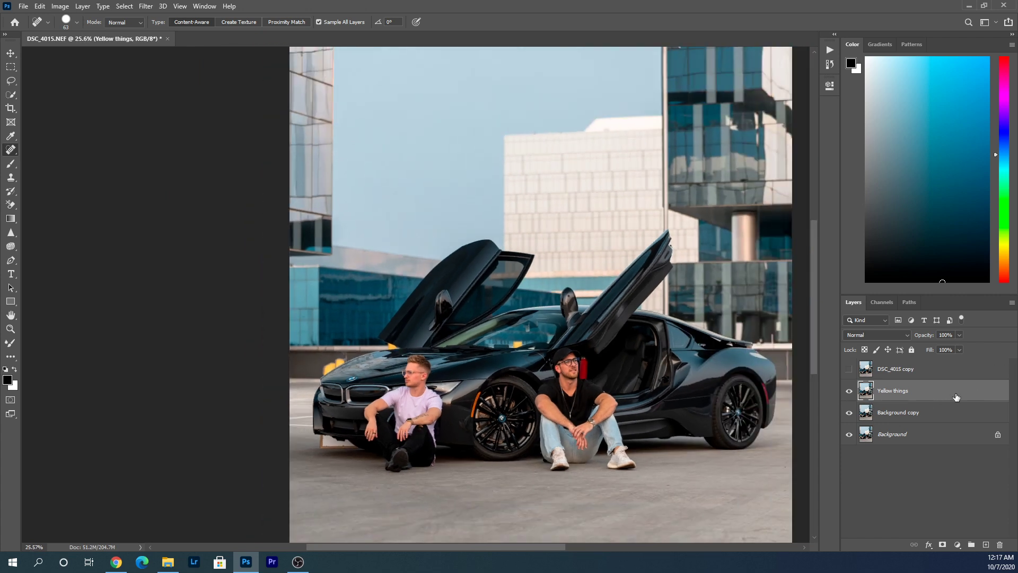
Duplicate the Yellow things layer, keeping the name "Yellow things copy"
right_click(919, 396)
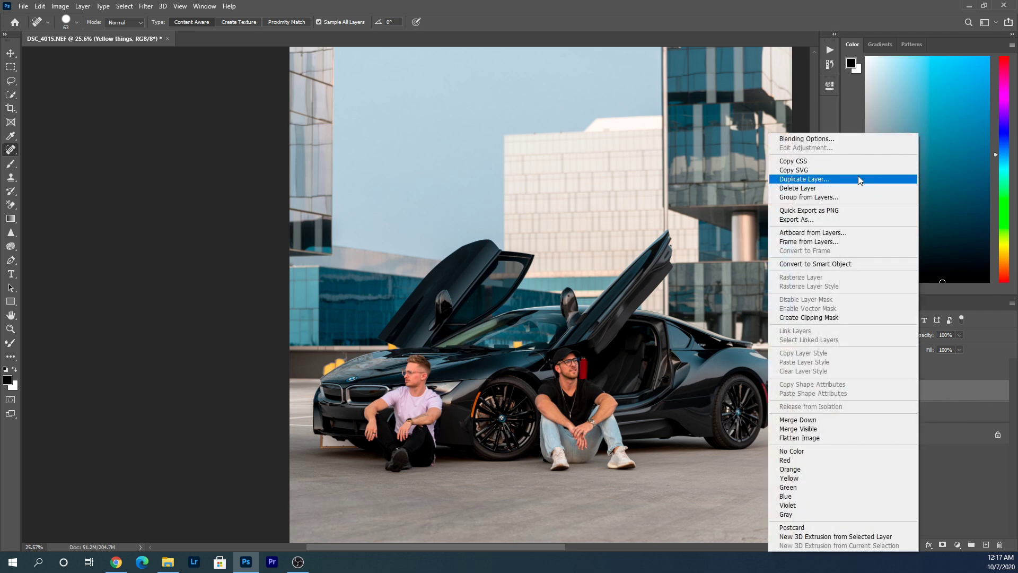
click(854, 179)
click(518, 274)
On Yellow things copy, heal away the bollard remnants beside the hood, letting the Spot Healing Brush overlap the car's edge
scroll(331, 388, up, 9)
drag(332, 347, 345, 348)
click(343, 343)
mouse_move(379, 345)
mouse_down()
mouse_move(321, 366)
mouse_move(372, 358)
mouse_move(340, 358)
mouse_move(385, 337)
mouse_up()
click(391, 332)
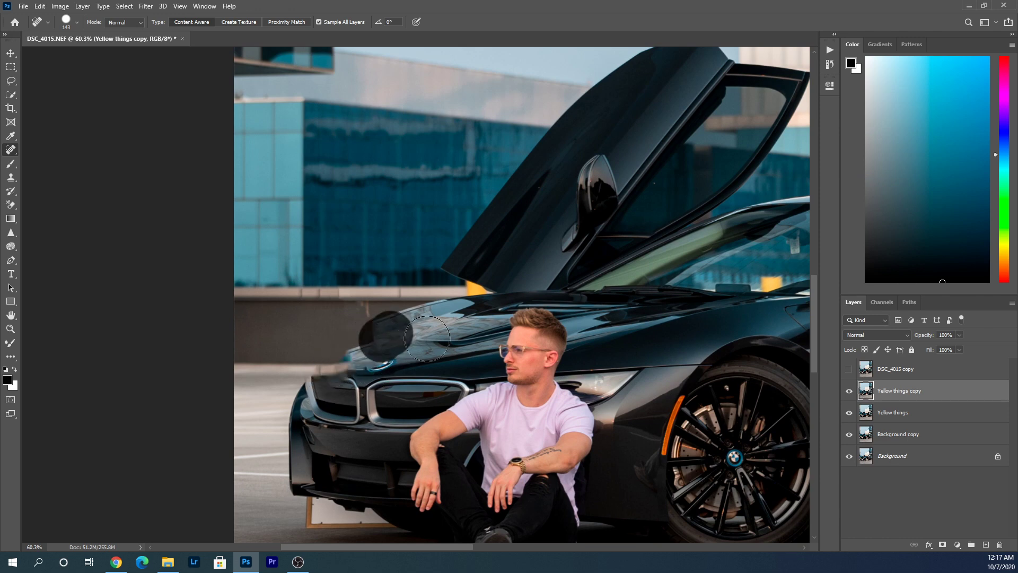
click(411, 331)
key(bracketleft)
key(bracketleft)
click(360, 311)
drag(424, 324, 401, 341)
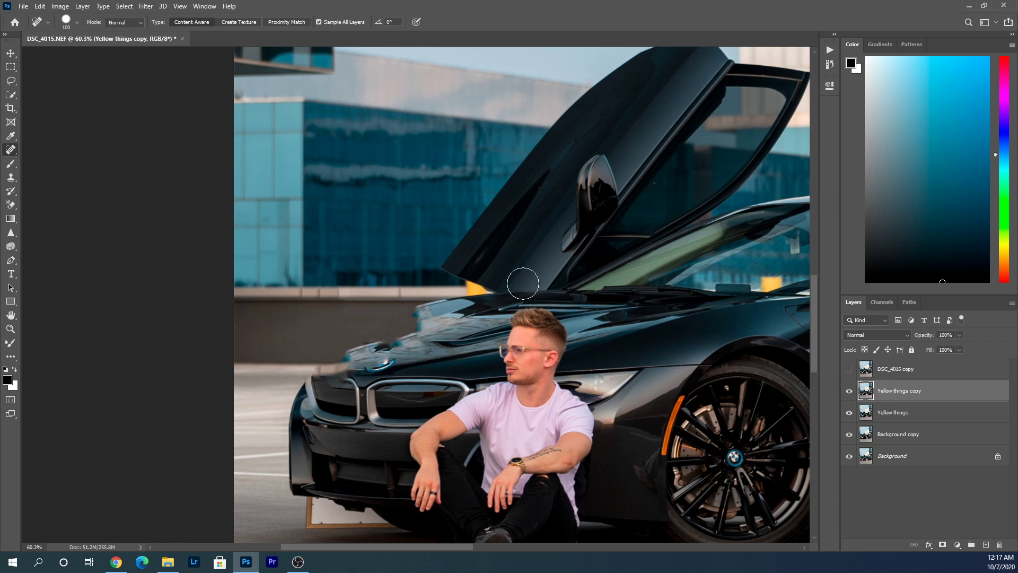
Heal away the remaining yellow patches beneath the raised front door and behind the windshield on Yellow things copy
click(484, 289)
scroll(506, 296, up, 3)
mouse_move(474, 295)
mouse_down()
mouse_move(507, 305)
mouse_move(474, 283)
mouse_move(500, 296)
mouse_move(409, 313)
mouse_up()
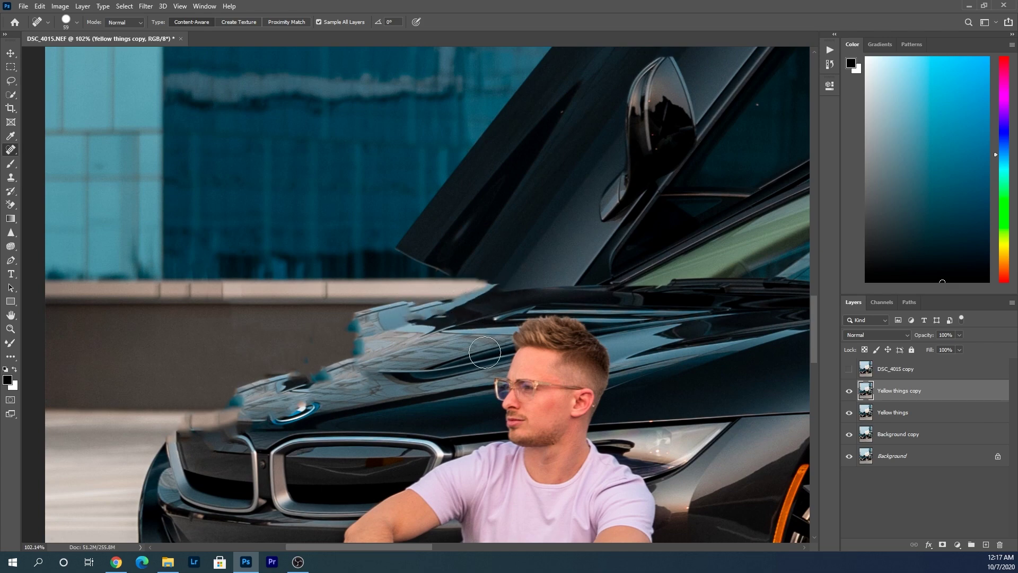
scroll(276, 383, down, 3)
scroll(550, 328, up, 8)
drag(516, 337, 549, 342)
click(516, 350)
scroll(347, 393, down, 5)
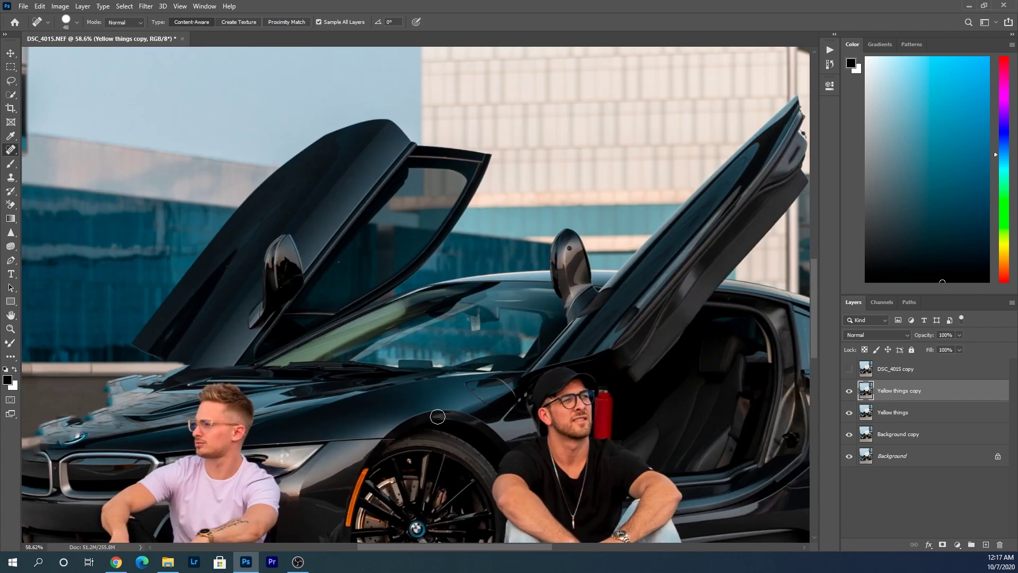
scroll(446, 372, down, 3)
scroll(300, 474, up, 2)
scroll(403, 392, down, 3)
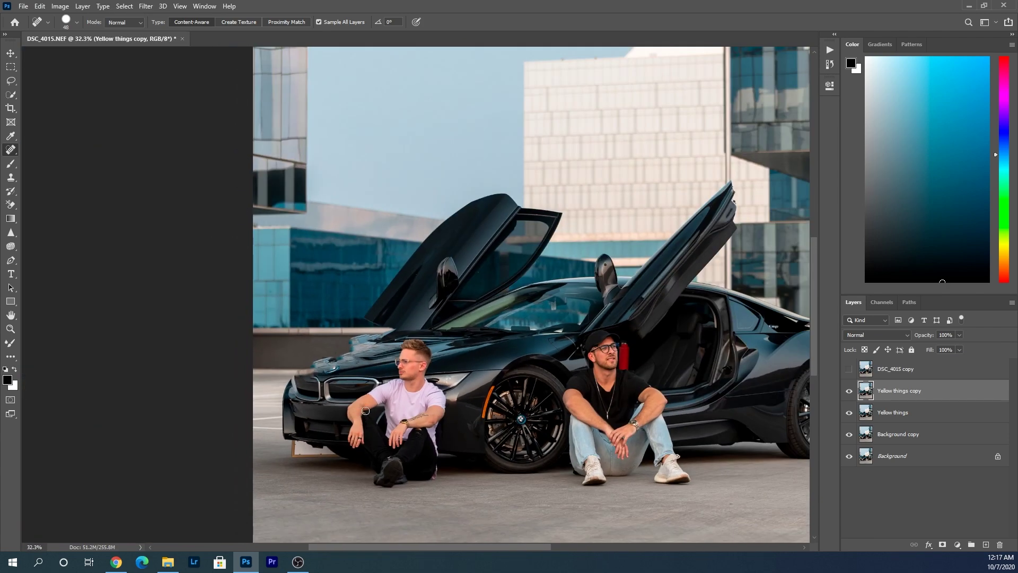
scroll(406, 394, down, 1)
scroll(491, 408, up, 2)
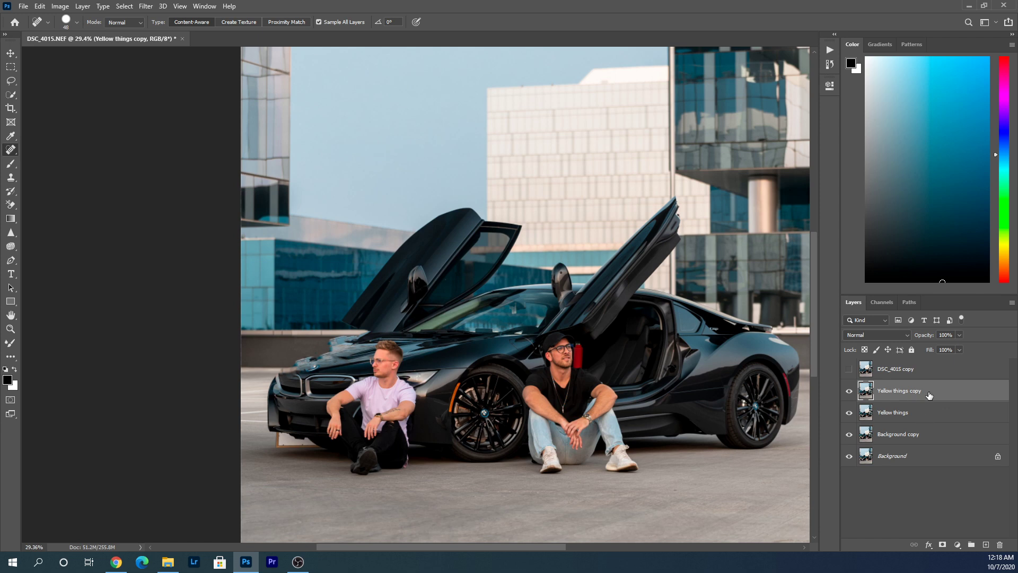
Move Yellow things copy below Yellow things and rename them "Bottom Layer" and "Top Layer" respectively
drag(929, 395, 929, 420)
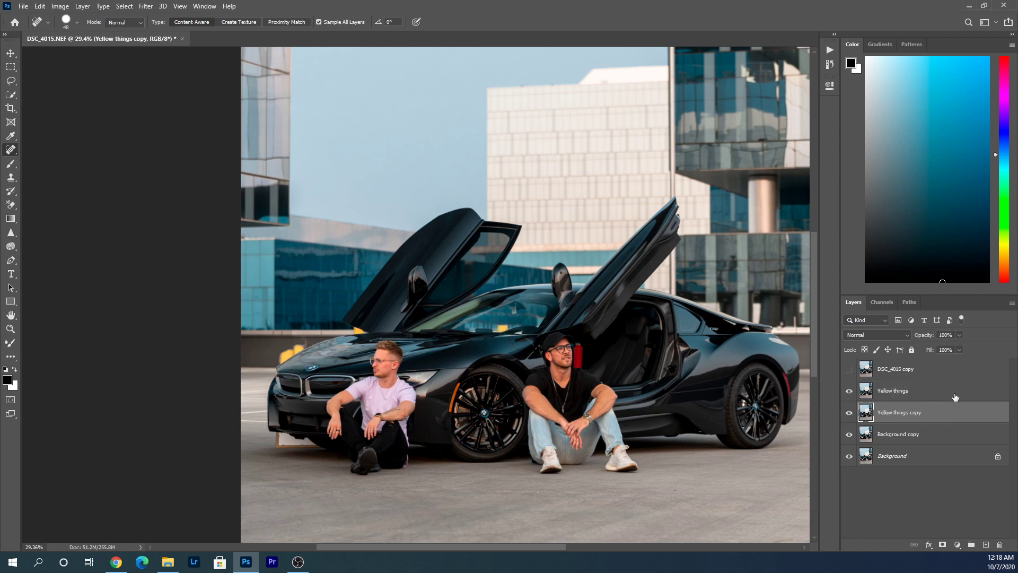
click(922, 395)
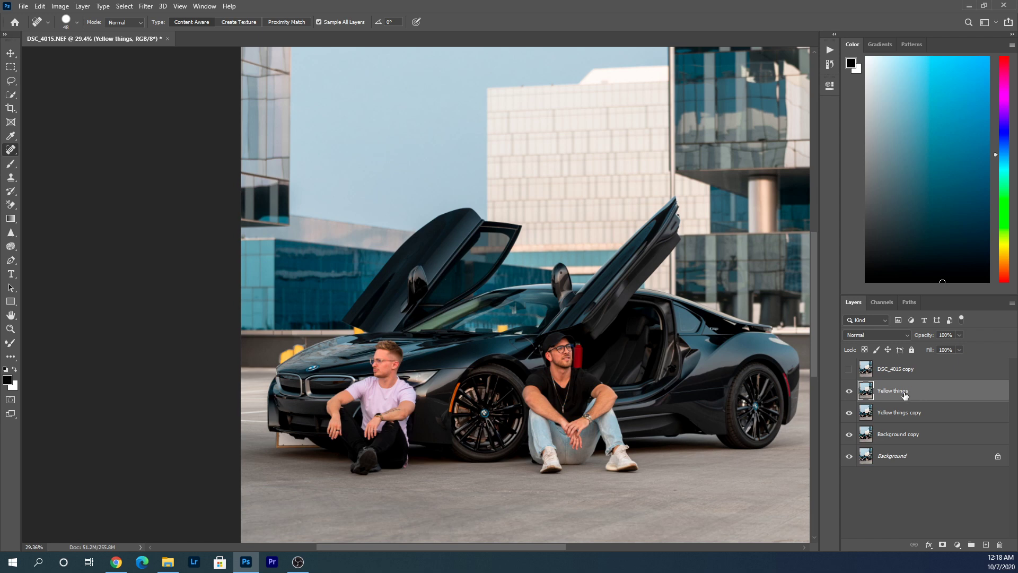
text(Top Layer)
click(926, 419)
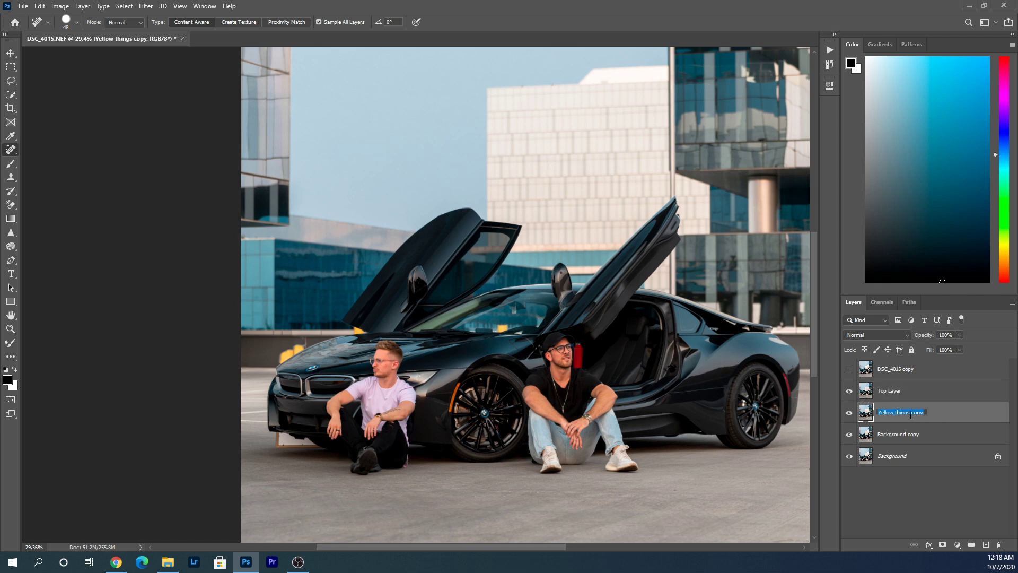
text(Bottom Layer)
key(Return)
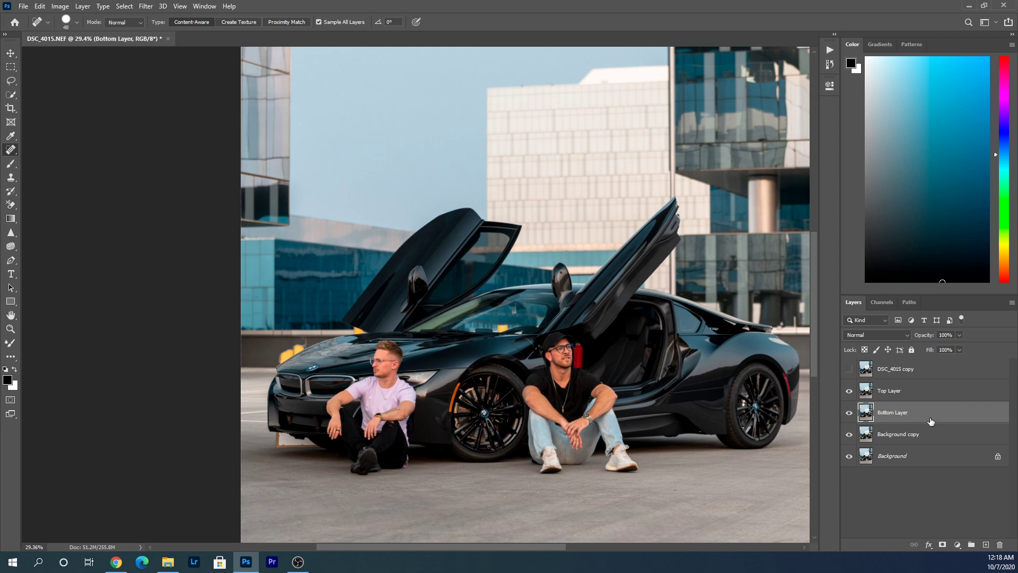
Try Bottom Layer above Top Layer to inspect the healed hood, and return it beneath Top Layer
drag(931, 421, 928, 392)
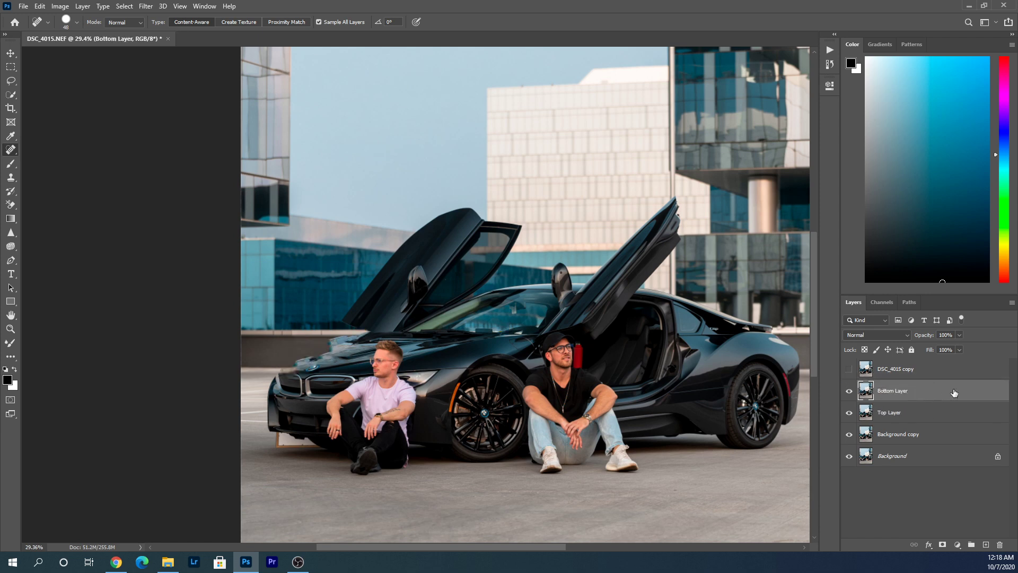
scroll(304, 354, up, 2)
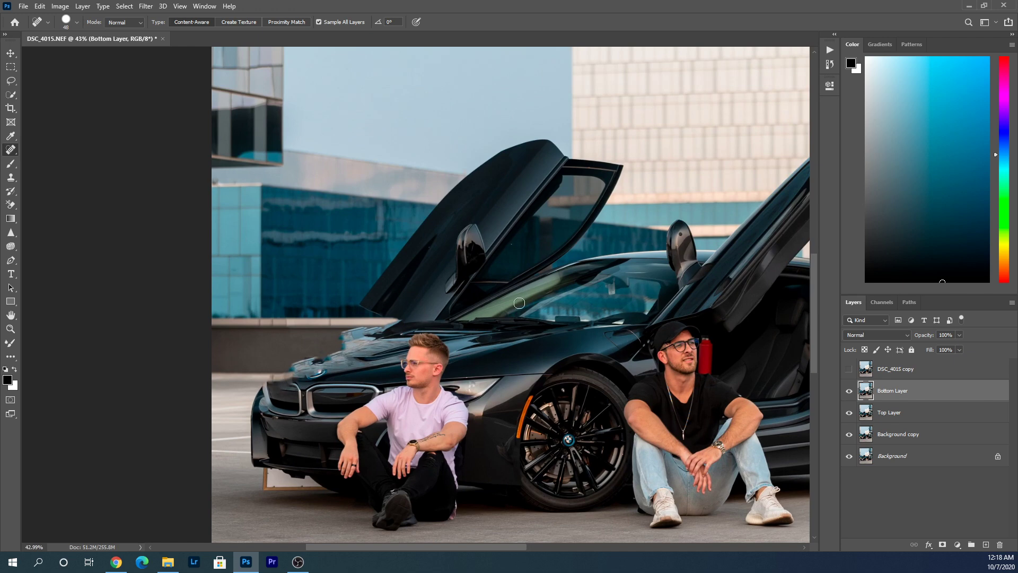
scroll(288, 472, down, 1)
drag(921, 392, 921, 420)
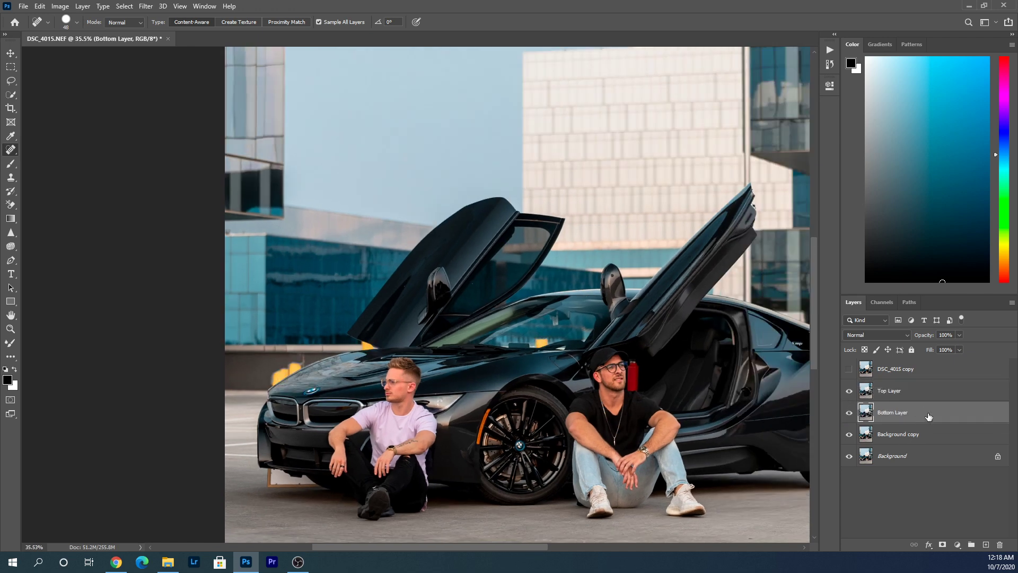
Select Top Layer and switch its visibility off and on to compare it with Bottom Layer
click(917, 392)
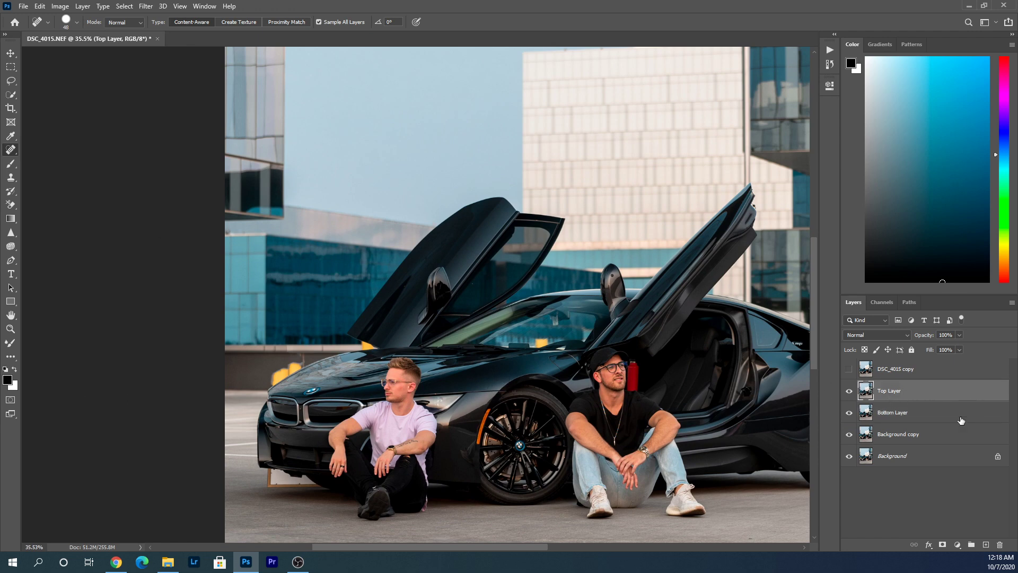
click(849, 391)
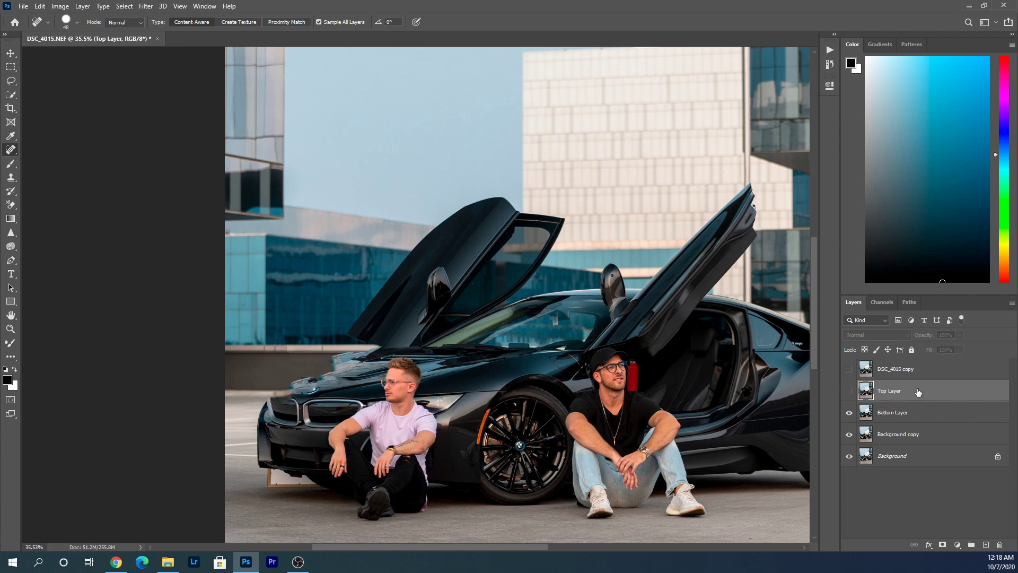
click(849, 391)
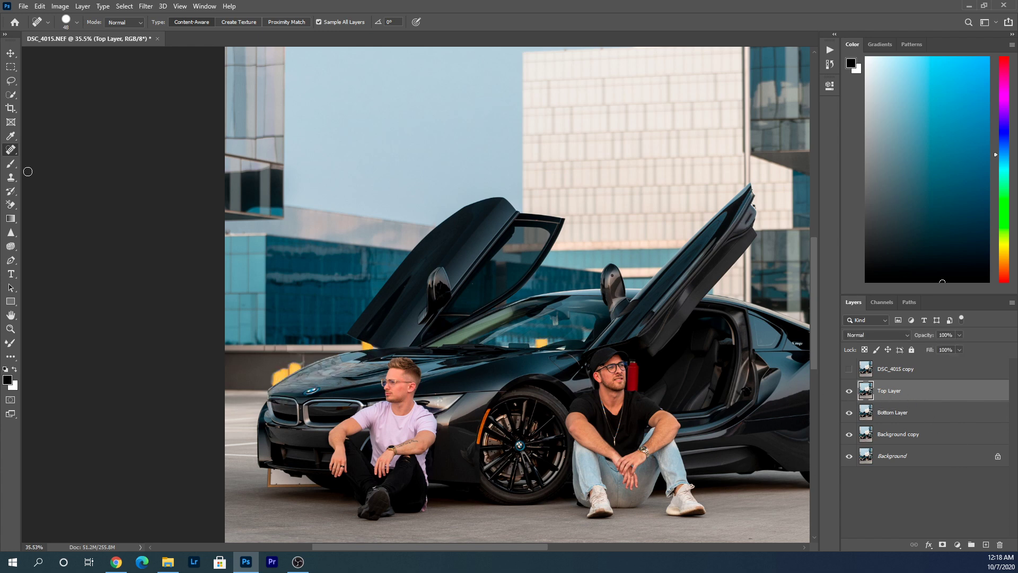
Erase the yellow bollards beside the front of the hood from Top Layer with the Eraser Tool
click(13, 209)
click(55, 206)
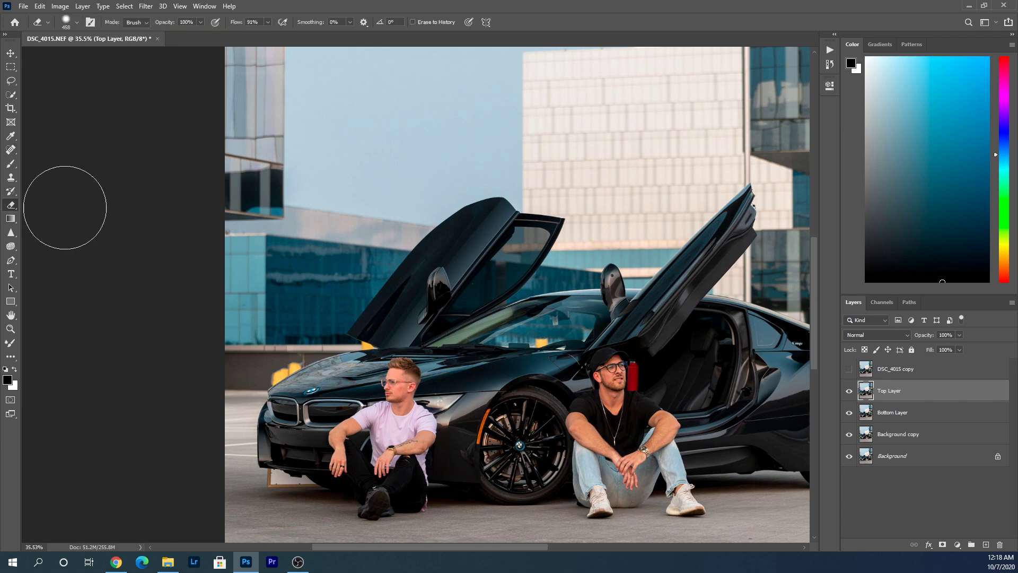
scroll(274, 378, up, 2)
scroll(274, 378, up, 6)
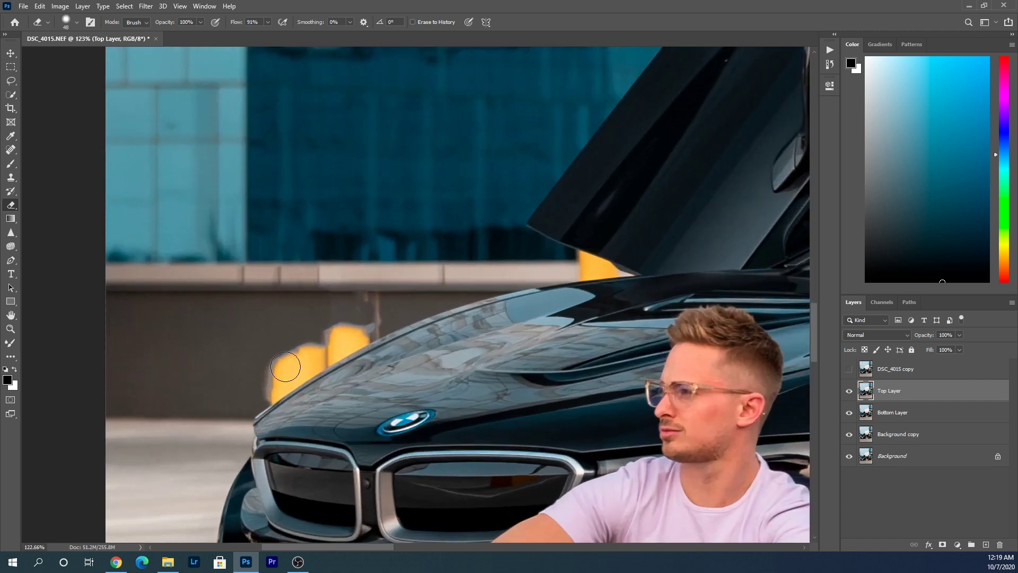
mouse_move(285, 366)
mouse_down()
mouse_move(261, 387)
mouse_move(326, 330)
mouse_move(364, 320)
mouse_move(335, 342)
mouse_move(367, 326)
mouse_move(265, 389)
mouse_move(293, 369)
mouse_up()
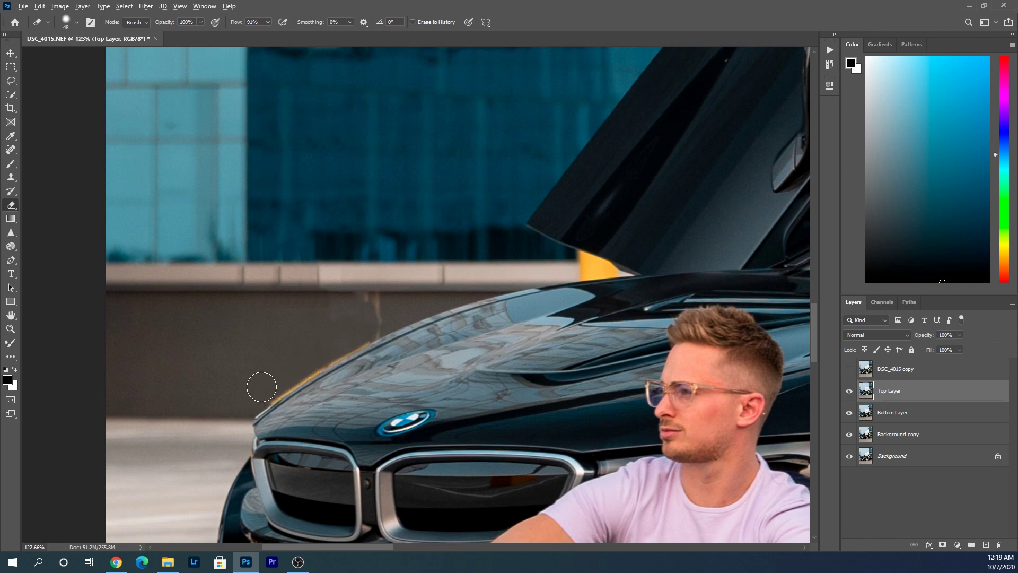
Erase the thin yellow fringe along the hood's front edge from Top Layer with a smaller eraser brush
scroll(261, 387, up, 5)
key(bracketleft)
key(bracketleft)
key(bracketleft)
key(bracketleft)
key(bracketleft)
key(bracketleft)
key(bracketleft)
key(bracketleft)
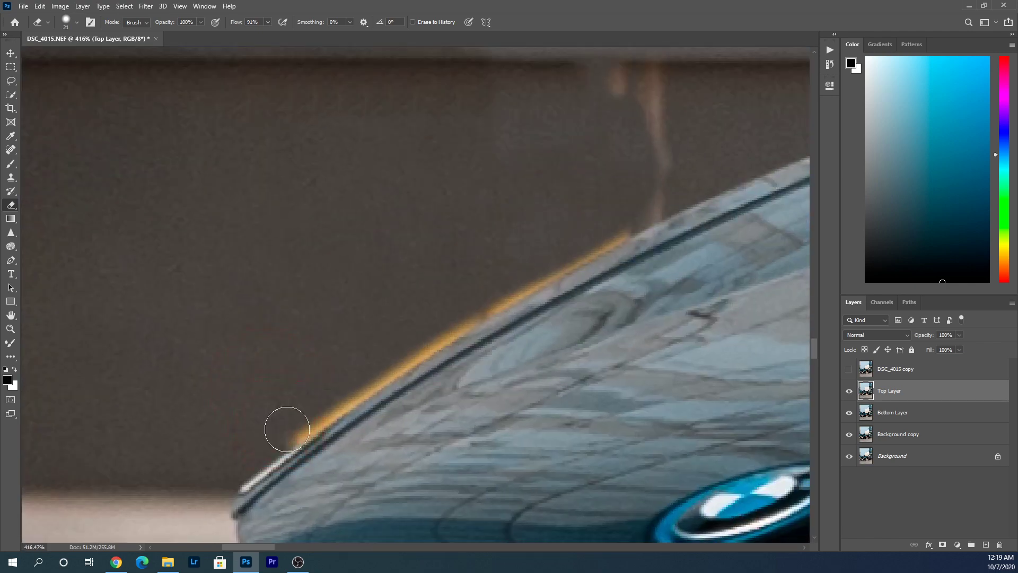
mouse_move(286, 429)
mouse_down()
mouse_move(520, 272)
mouse_move(624, 218)
mouse_up()
key(bracketleft)
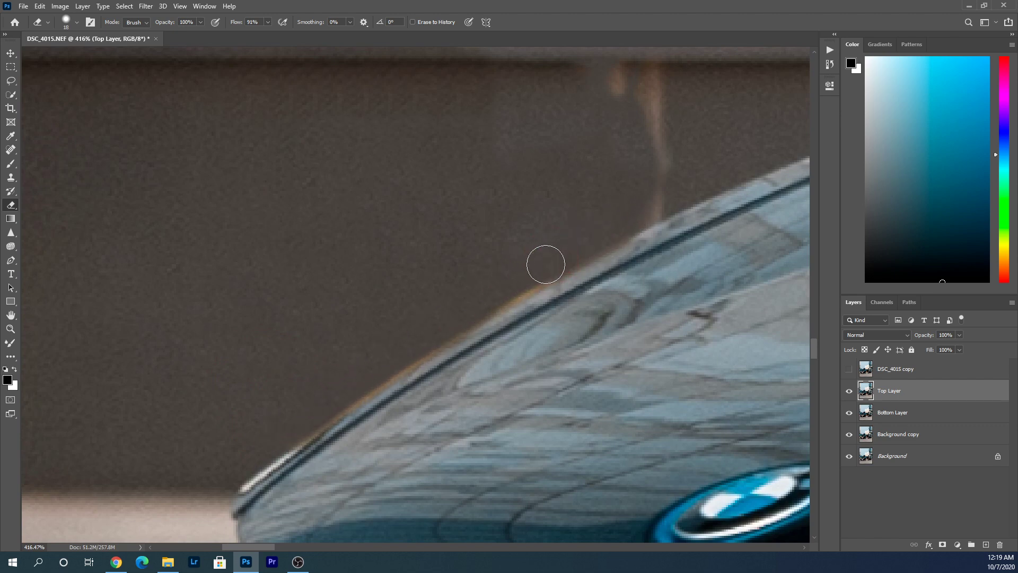
drag(543, 266, 244, 454)
Erase the yellow bollard between the raised door and the hood from Top Layer, using a finer brush along the door's lower edge
scroll(166, 456, down, 4)
scroll(160, 445, down, 3)
scroll(307, 404, up, 6)
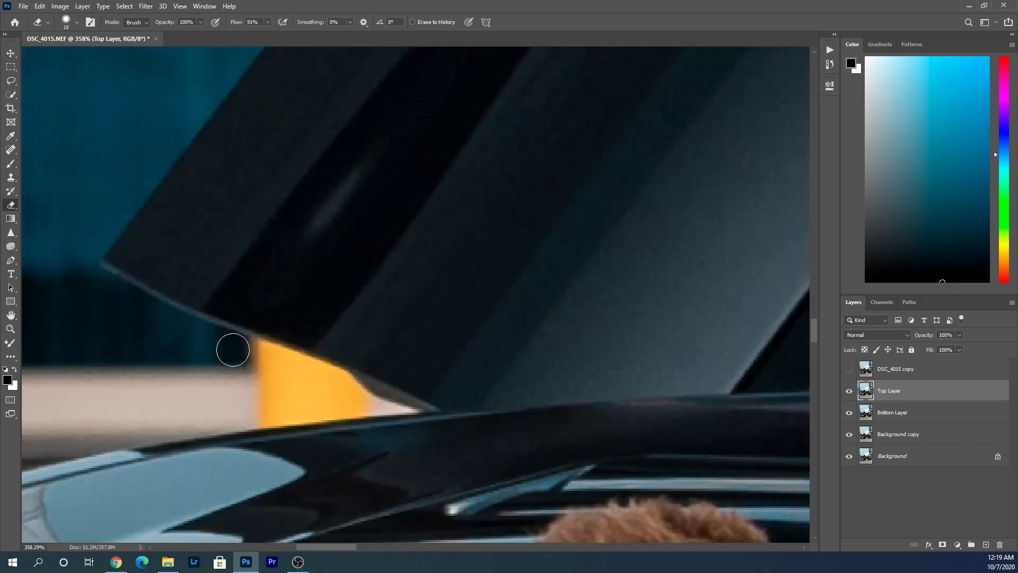
mouse_move(233, 350)
mouse_down()
mouse_move(325, 382)
mouse_move(256, 379)
mouse_move(246, 418)
mouse_move(319, 410)
mouse_up()
key(ctrl+z)
mouse_move(249, 418)
mouse_down()
mouse_move(314, 407)
mouse_move(258, 415)
mouse_move(260, 382)
mouse_move(293, 371)
mouse_move(284, 365)
mouse_move(354, 401)
mouse_move(315, 420)
mouse_move(383, 408)
mouse_up()
key(bracketleft)
key(bracketleft)
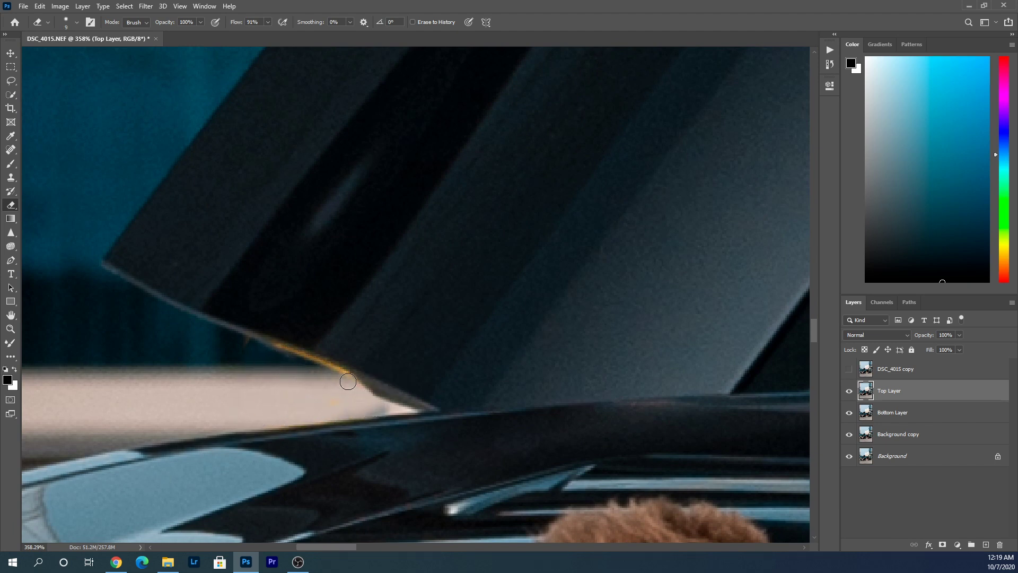
mouse_move(342, 375)
mouse_down()
mouse_move(258, 350)
mouse_move(310, 361)
mouse_up()
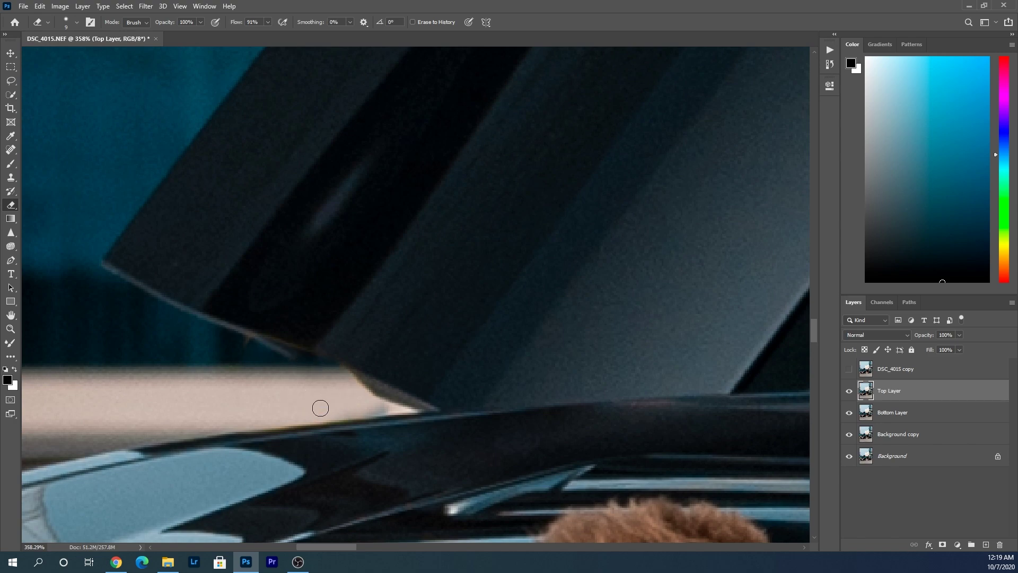
Erase the yellow patch seen through the windshield from Top Layer with a larger eraser brush
scroll(309, 410, down, 12)
scroll(552, 354, up, 8)
key(bracketright)
key(bracketright)
key(bracketright)
key(bracketright)
key(bracketright)
click(471, 357)
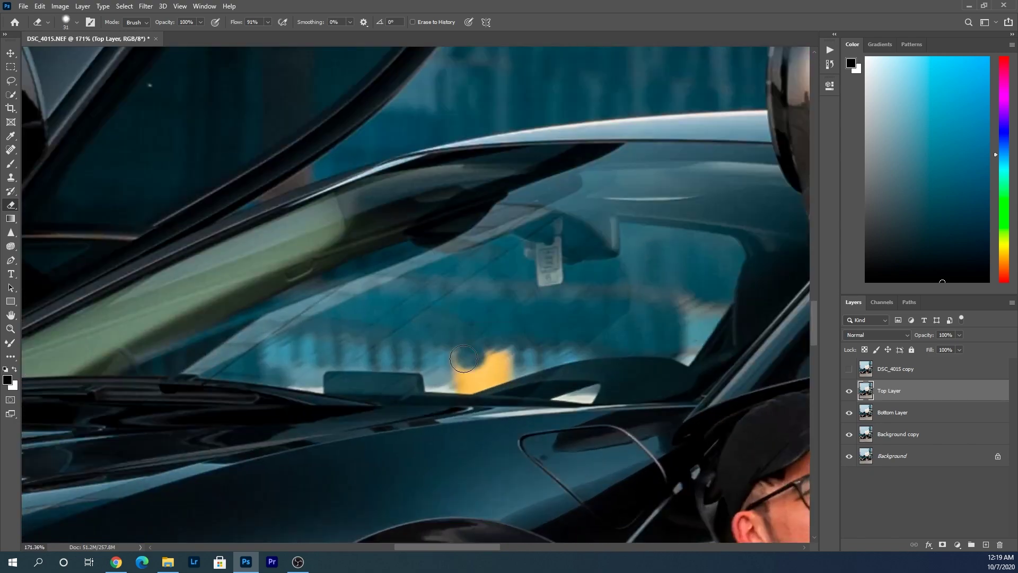
mouse_move(463, 359)
mouse_down()
mouse_move(467, 379)
mouse_move(493, 382)
mouse_move(467, 384)
mouse_up()
scroll(477, 361, down, 2)
scroll(576, 336, down, 5)
scroll(489, 380, up, 1)
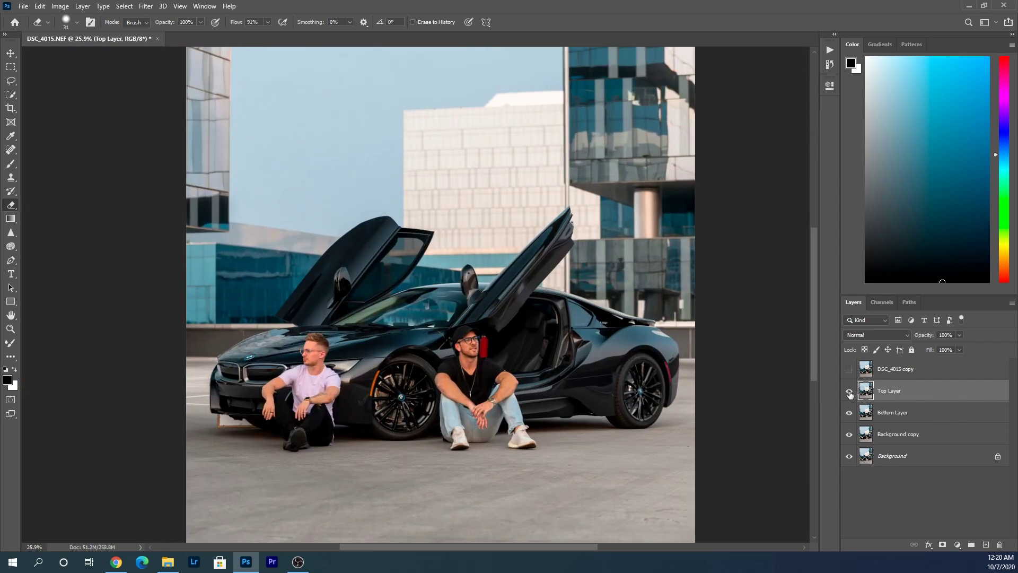
shift+click(923, 421)
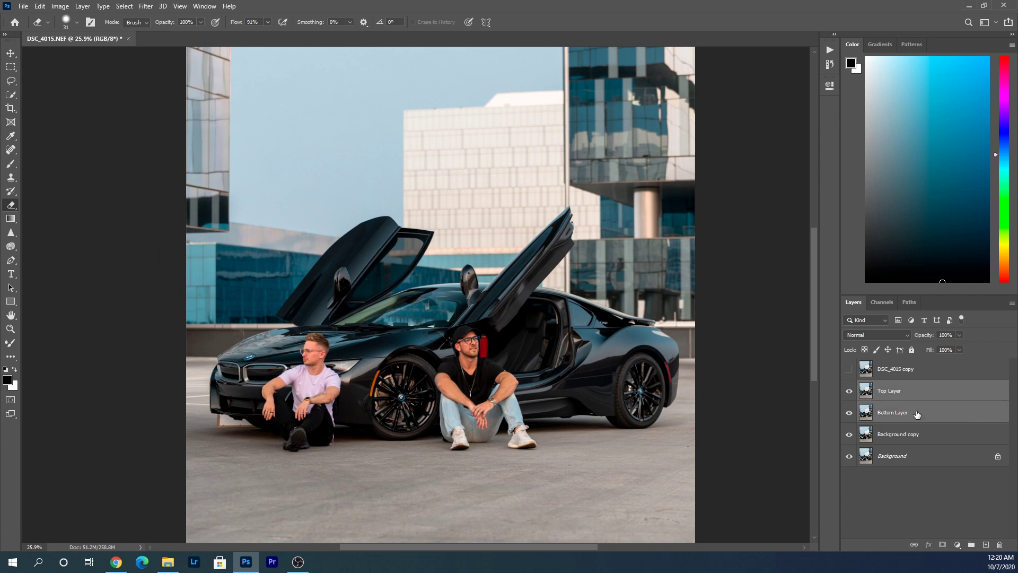
right_click(913, 411)
click(965, 412)
Erase the light streak on the dark wall above the hood's edge from Top Layer
click(932, 412)
scroll(257, 338, up, 5)
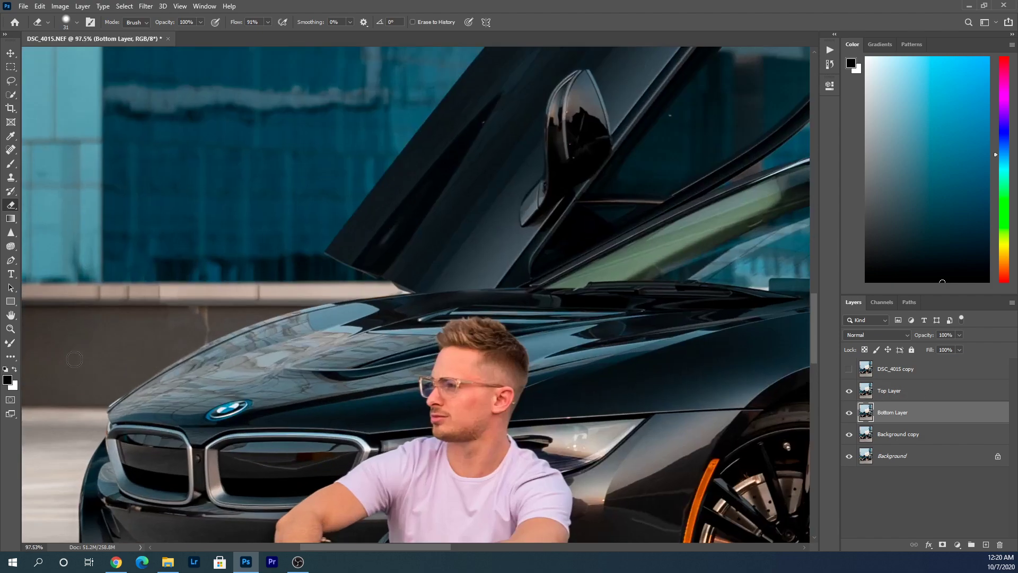
scroll(192, 311, up, 3)
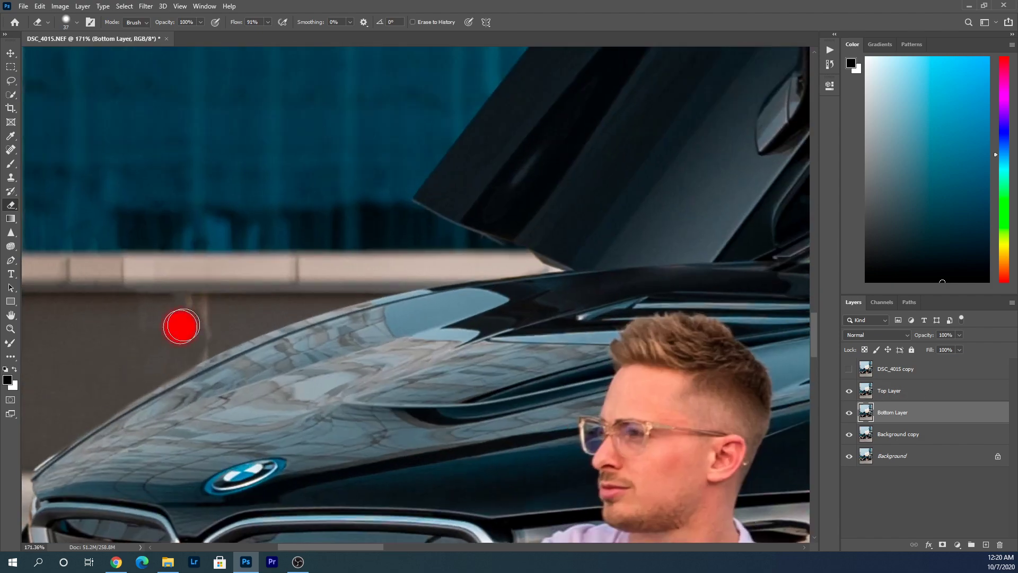
click(174, 318)
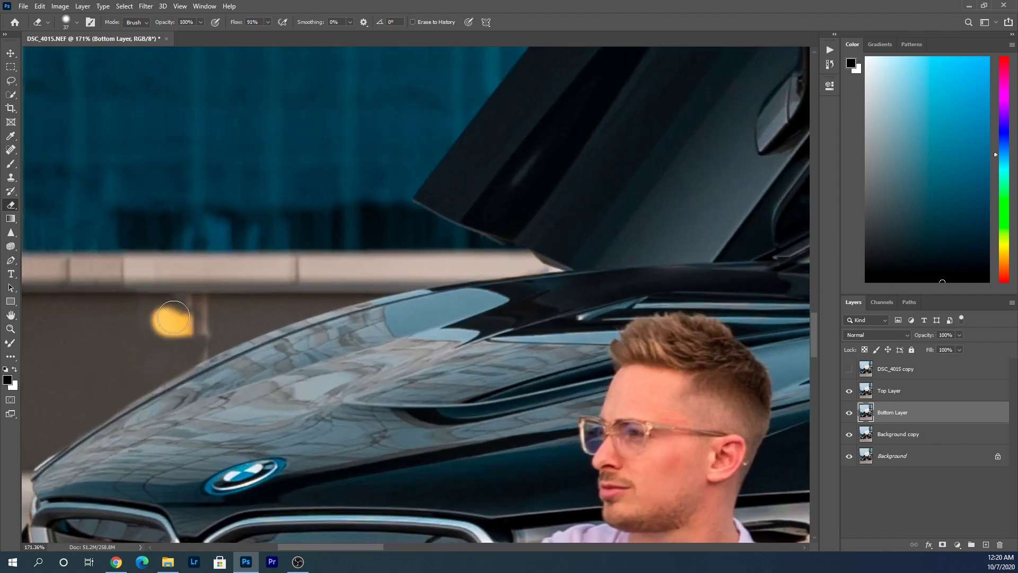
click(914, 391)
mouse_move(216, 312)
mouse_down()
mouse_move(177, 310)
mouse_move(218, 313)
mouse_move(180, 341)
mouse_move(199, 346)
mouse_up()
Try the Healing Brush on the dark wall in Bottom Layer with Top Layer hidden, and compare it with Top Layer shown
click(907, 414)
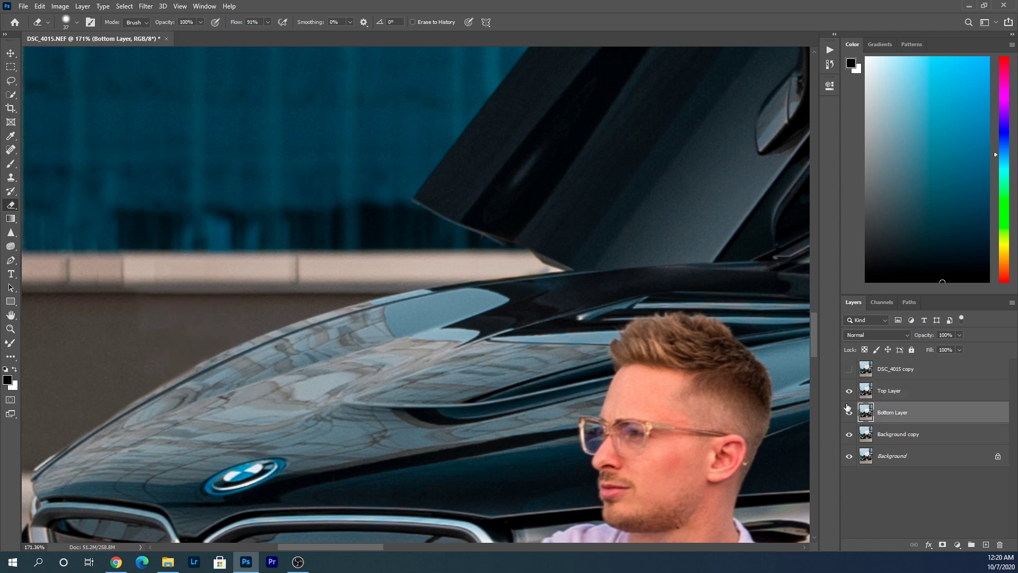
click(850, 391)
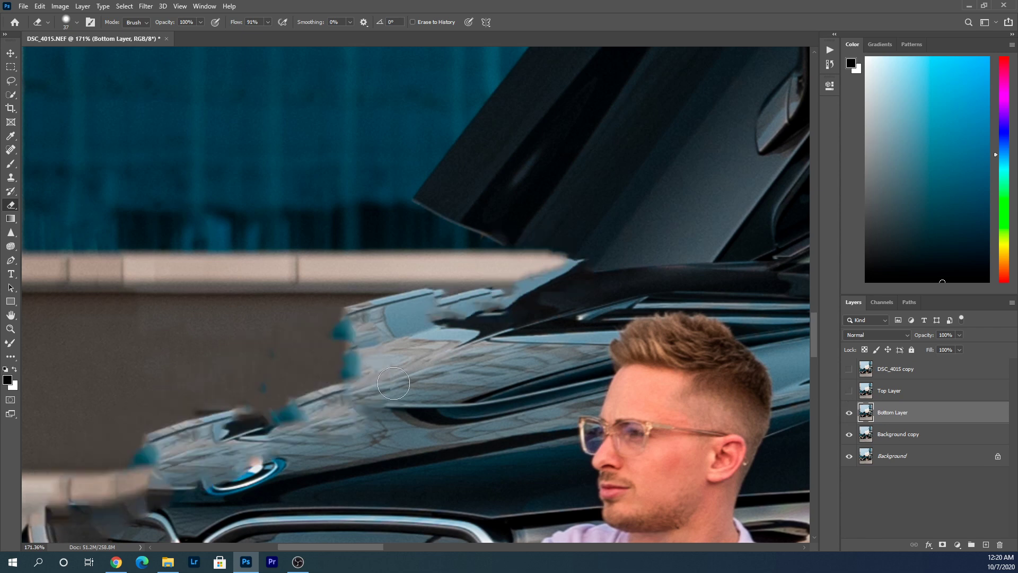
right_click(12, 208)
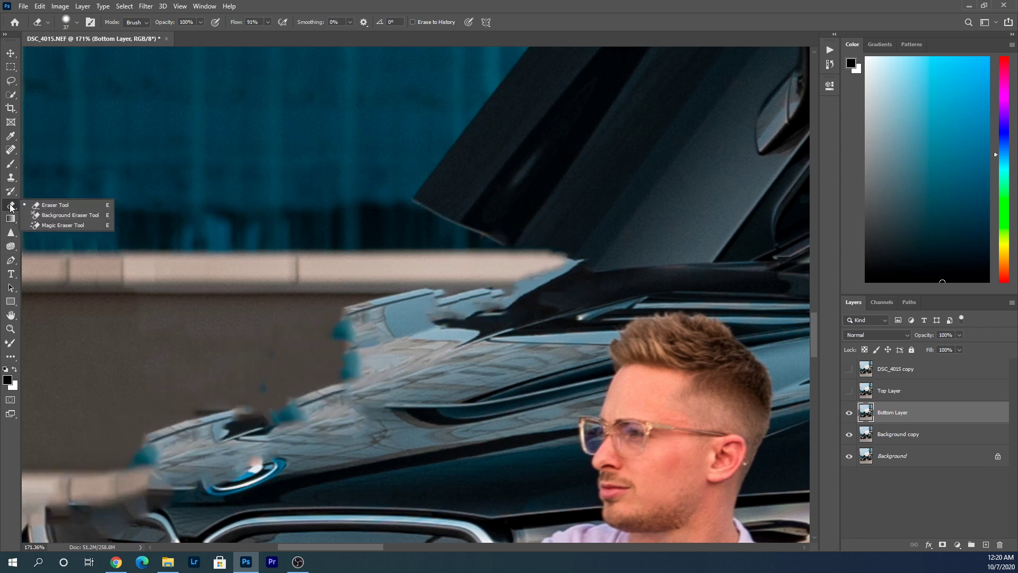
right_click(10, 150)
click(51, 162)
drag(402, 345, 414, 348)
drag(408, 368, 378, 353)
alt+click(363, 350)
click(218, 353)
click(849, 390)
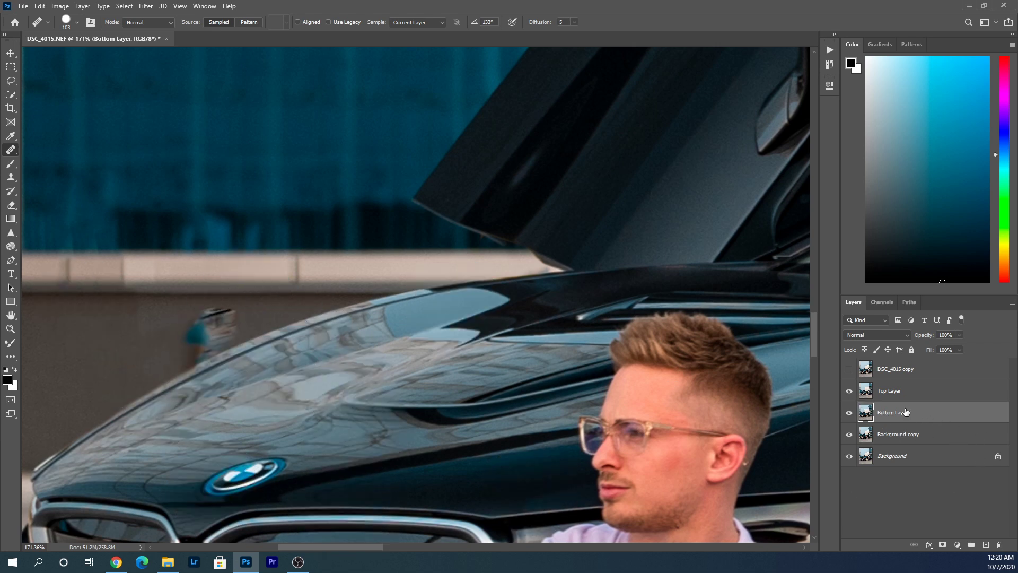
click(849, 392)
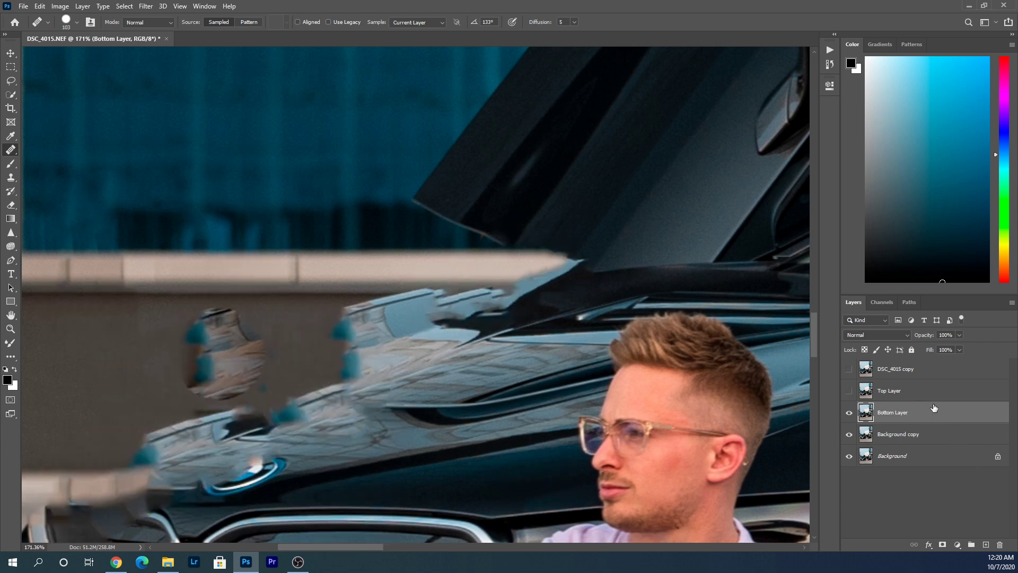
Clean up the misplaced patch on Bottom Layer's dark wall with the Spot Healing Brush, and show Top Layer again
right_click(18, 156)
click(58, 150)
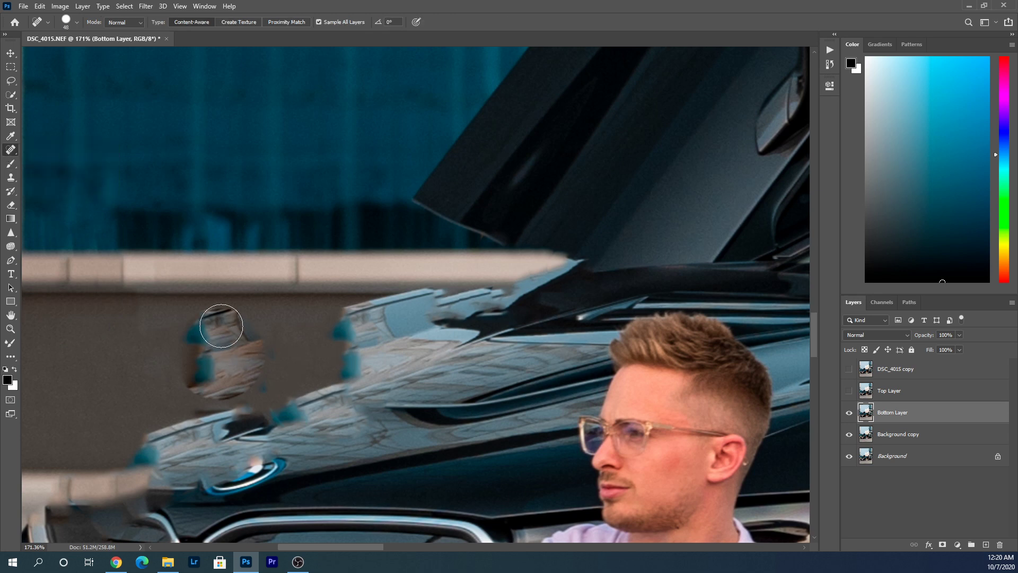
mouse_move(215, 326)
mouse_down()
mouse_move(202, 346)
mouse_move(238, 338)
mouse_move(227, 365)
mouse_move(198, 353)
mouse_move(224, 375)
mouse_up()
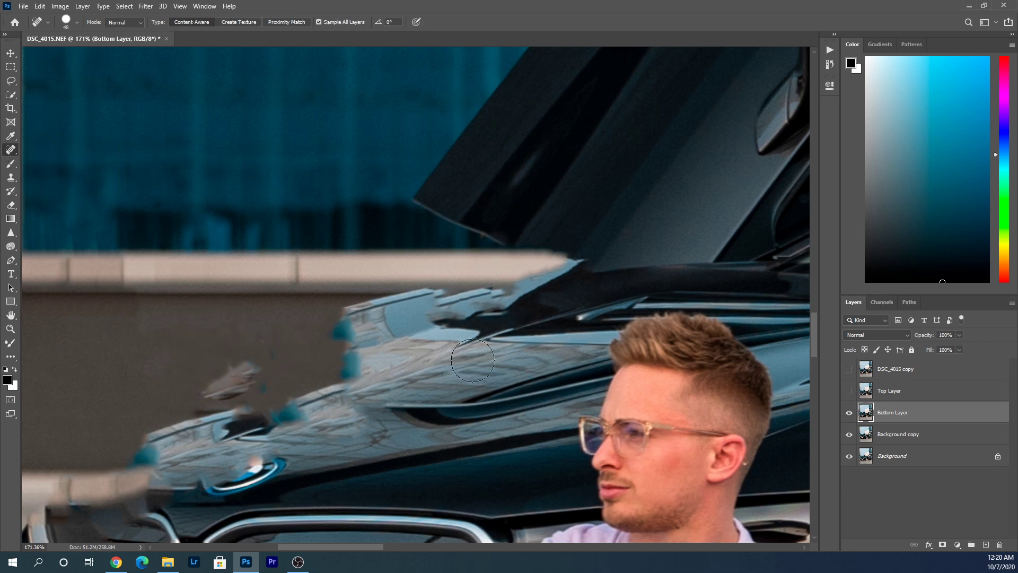
click(848, 391)
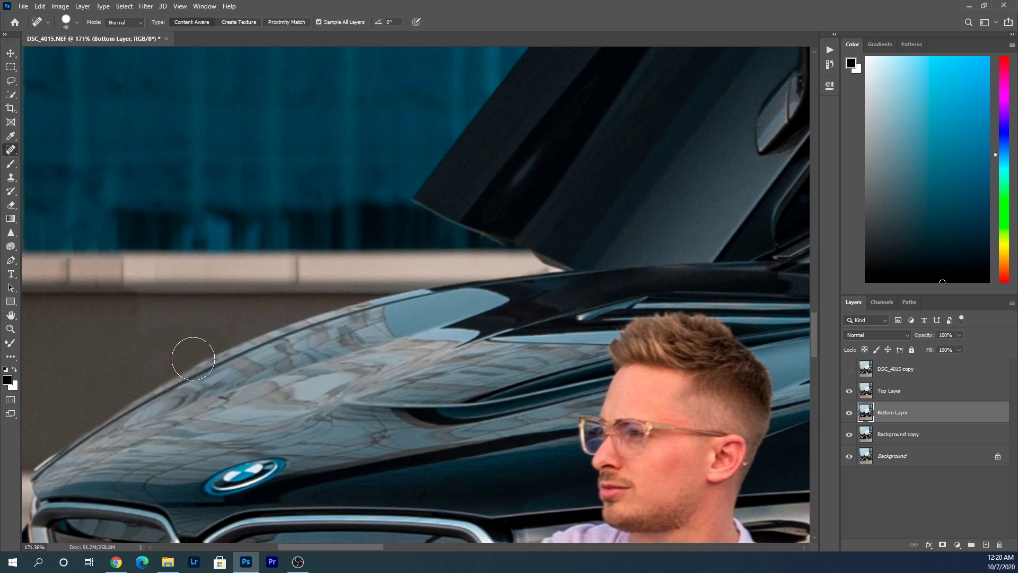
click(849, 391)
scroll(199, 408, down, 3)
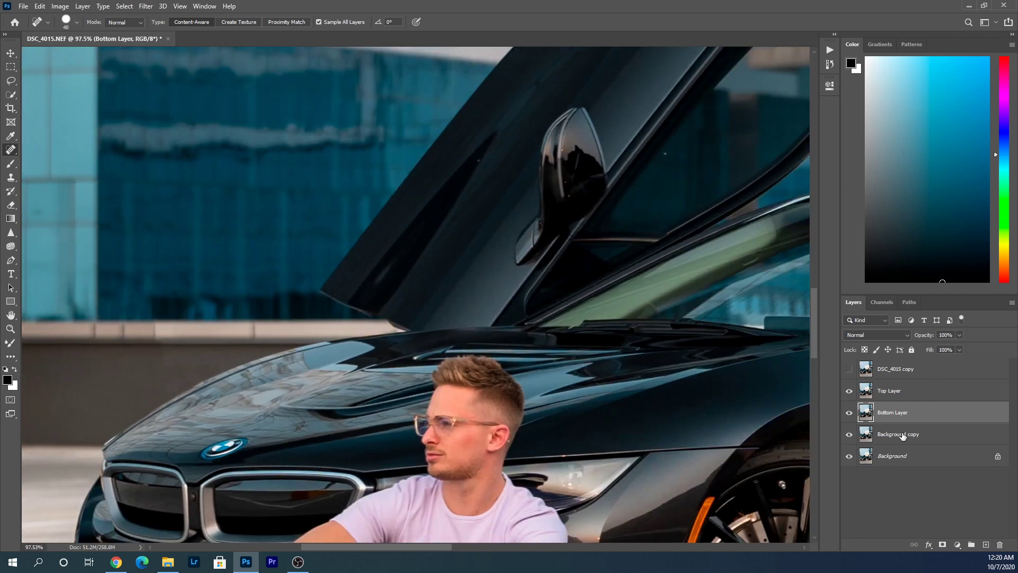
Heal the small blemish along the hood's edge on Top Layer with the Spot Healing Brush
click(900, 392)
scroll(194, 366, up, 4)
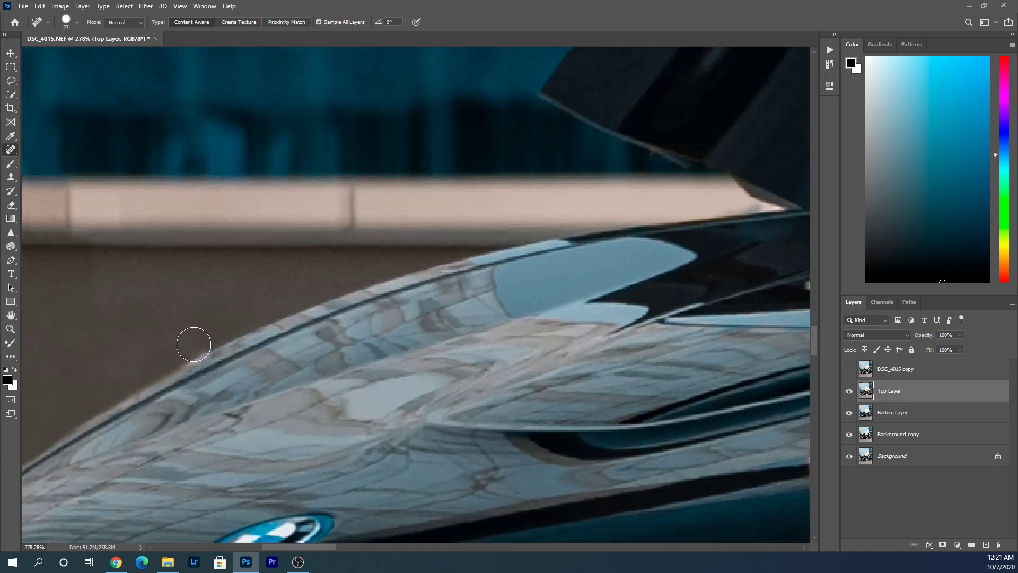
click(179, 352)
scroll(180, 350, down, 5)
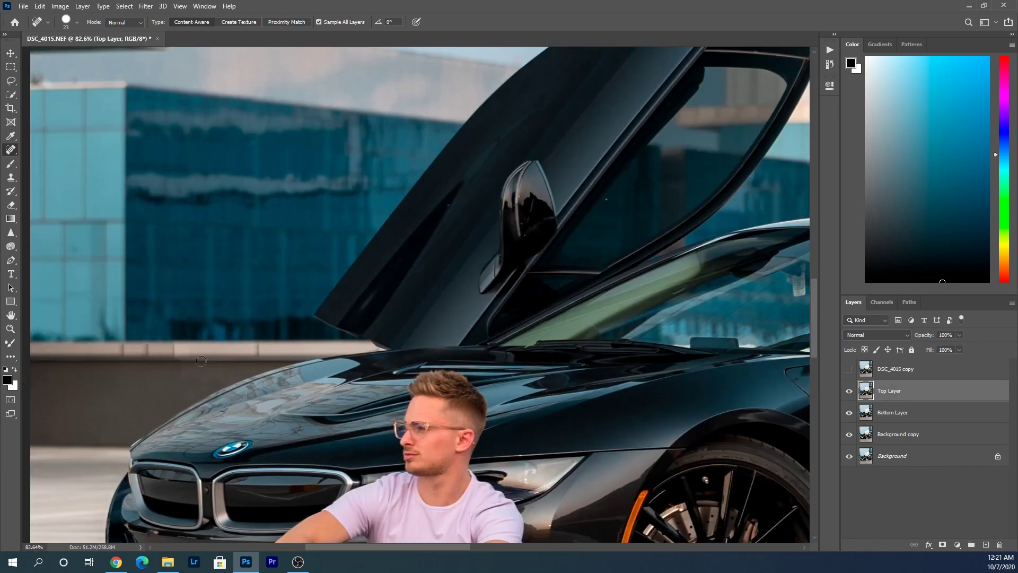
Merge Top Layer and Bottom Layer into a single layer
scroll(180, 347, down, 3)
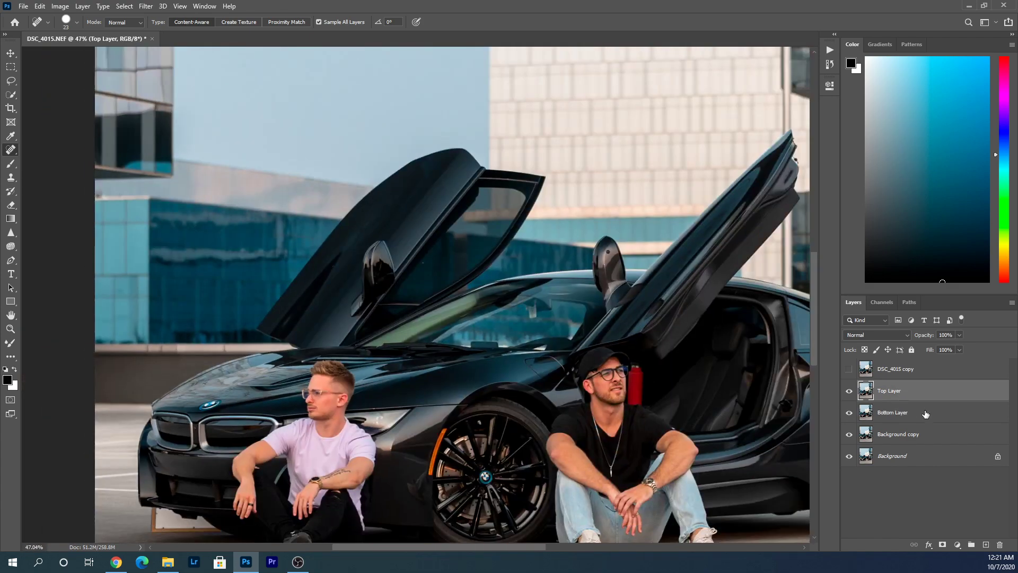
scroll(59, 332, down, 2)
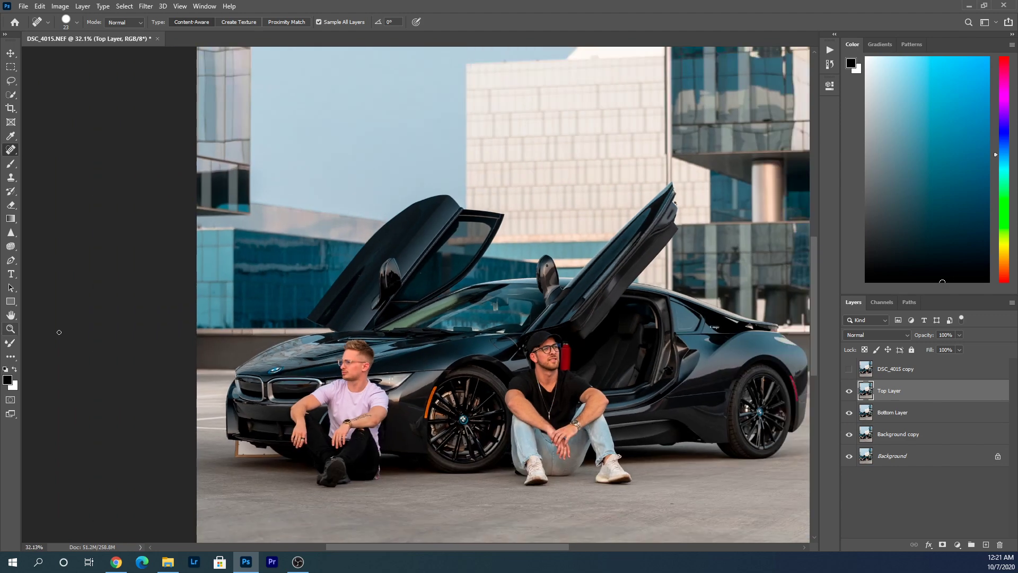
right_click(923, 415)
click(836, 427)
Heal away the left edge of the red bottle behind the man in the black cap on Top Layer
scroll(494, 443, down, 1)
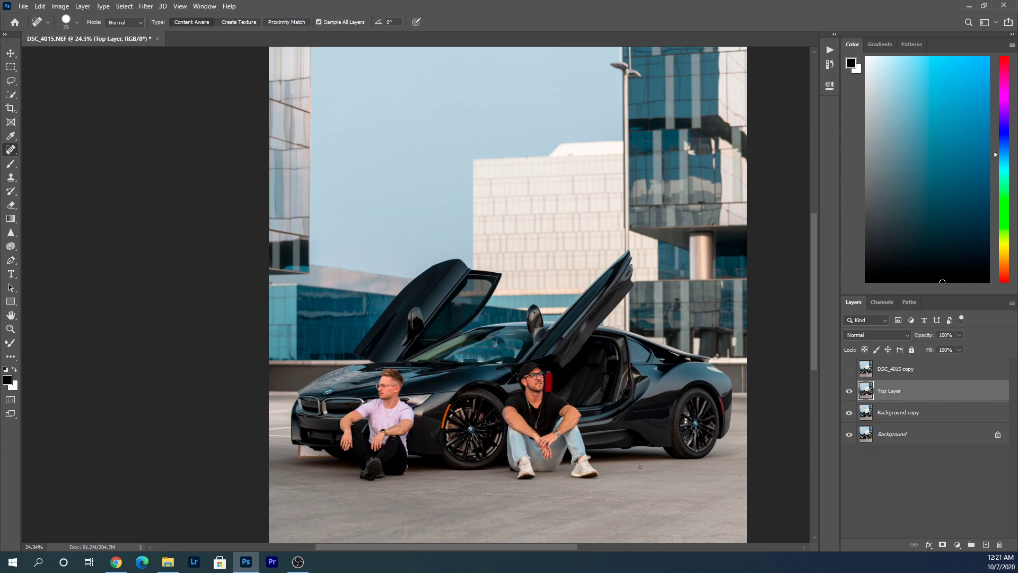
scroll(584, 456, up, 5)
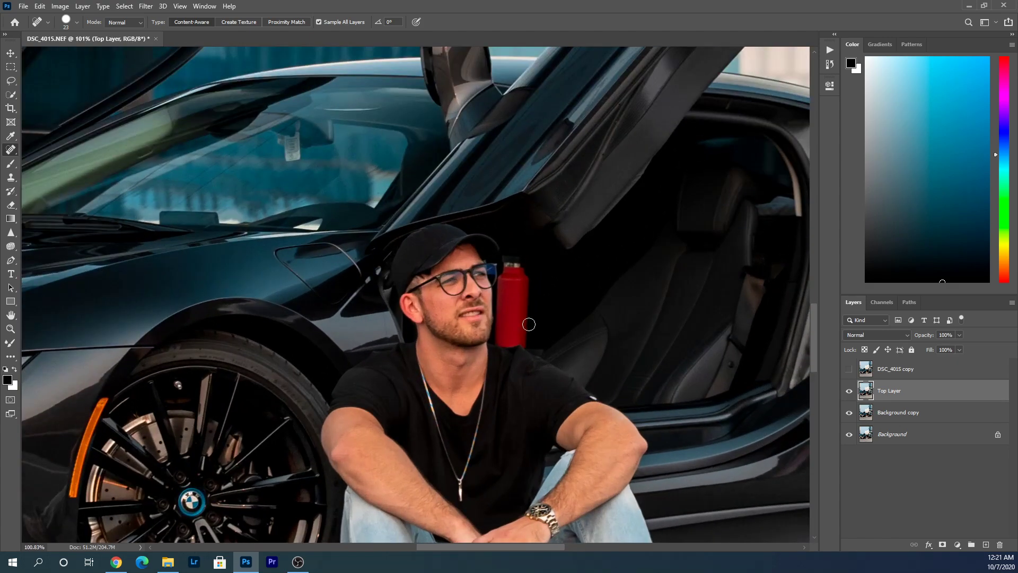
scroll(529, 320, down, 2)
scroll(482, 349, up, 3)
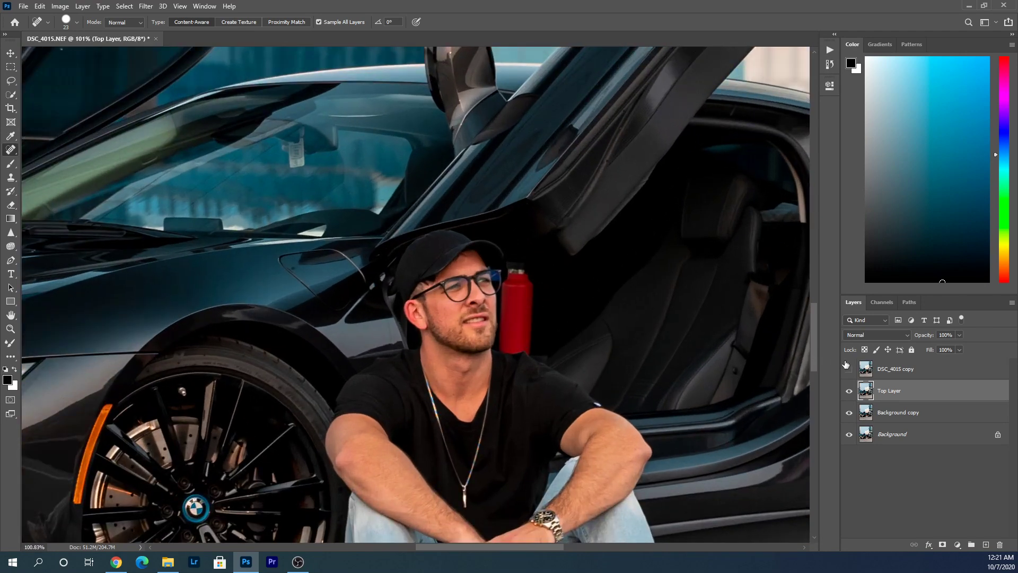
scroll(557, 294, up, 5)
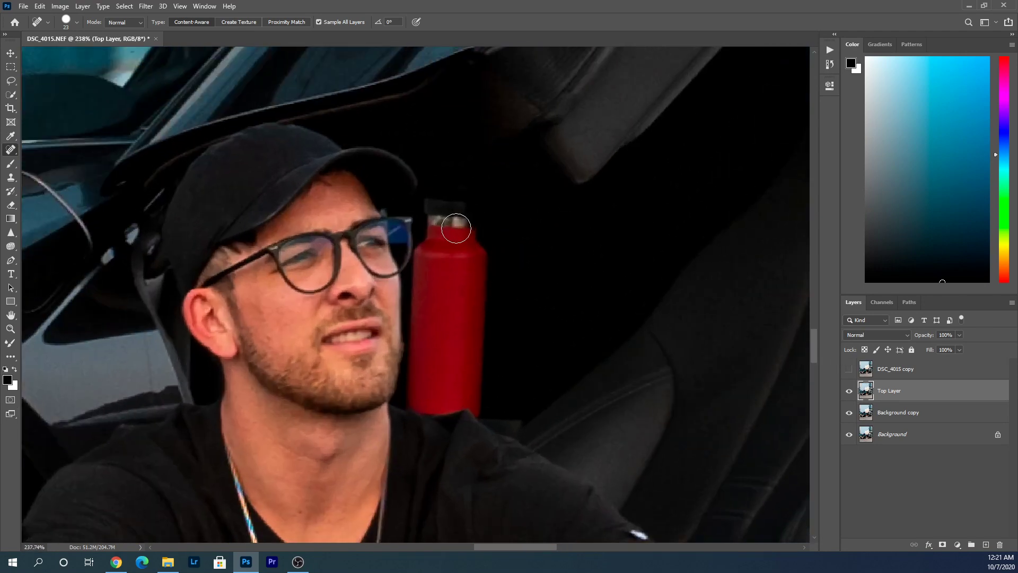
mouse_move(438, 204)
mouse_down()
mouse_move(427, 258)
mouse_move(422, 403)
mouse_up()
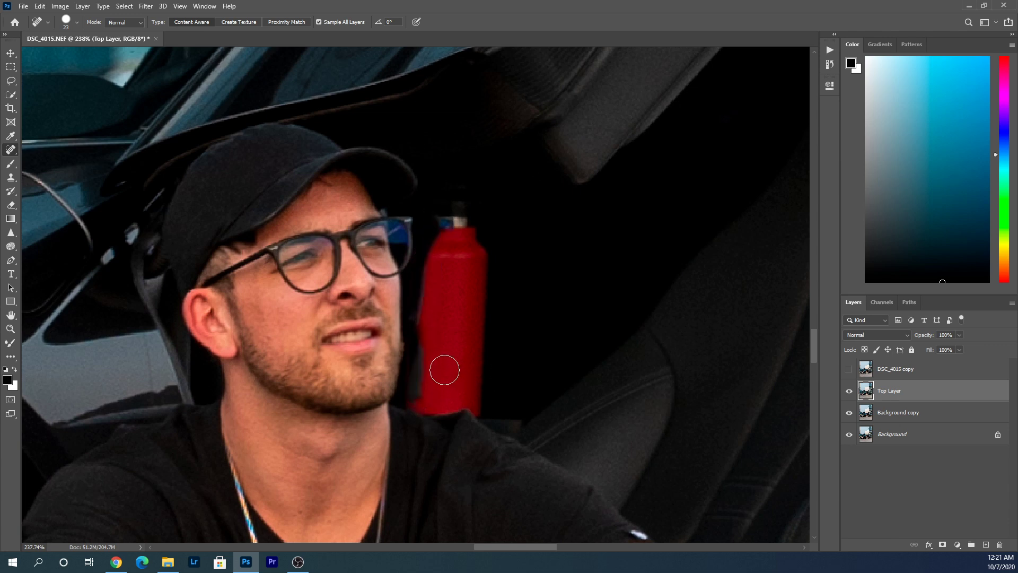
Duplicate Top Layer as "Top Layer copy"
right_click(923, 395)
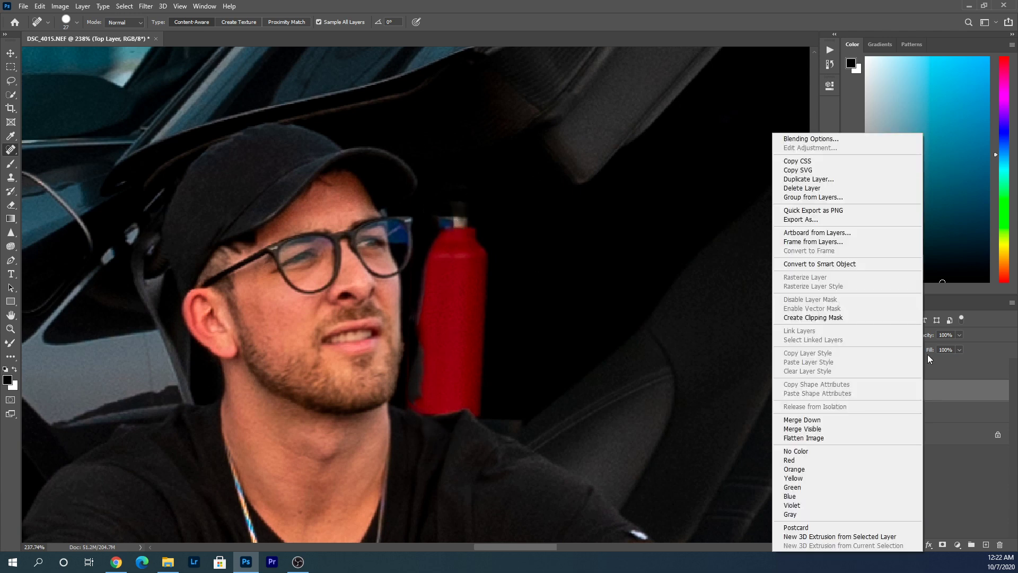
click(841, 179)
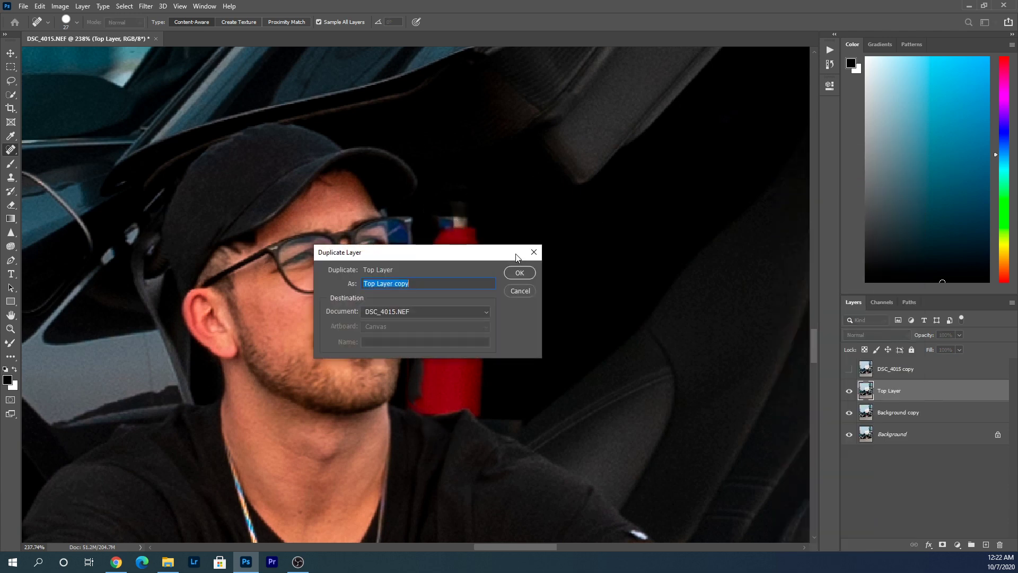
click(520, 274)
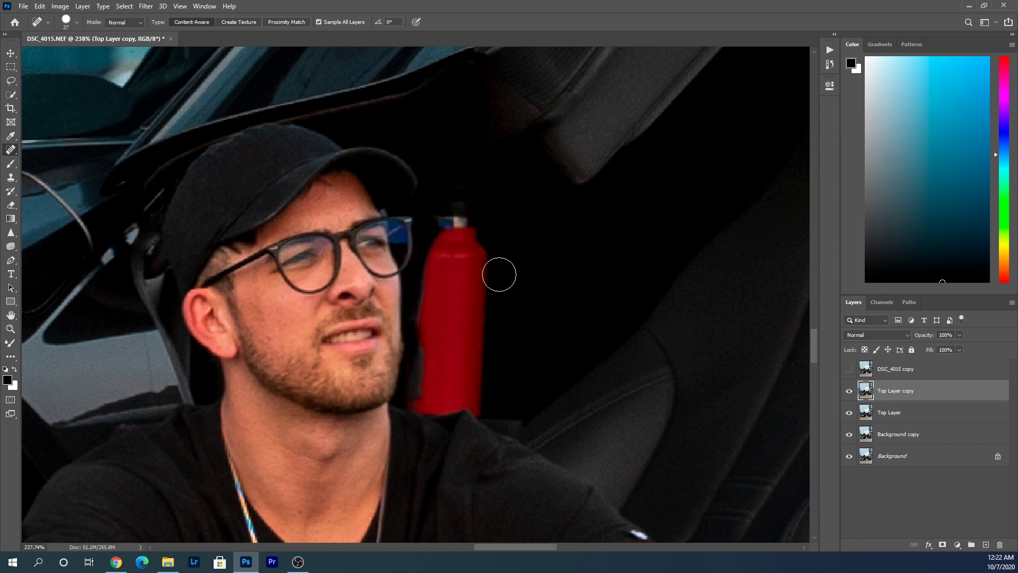
Heal away the cap and upper half of the red bottle on Top Layer copy with the Spot Healing Brush
mouse_move(460, 200)
mouse_down()
mouse_move(445, 224)
mouse_move(457, 241)
mouse_move(462, 224)
mouse_move(477, 266)
mouse_move(449, 263)
mouse_move(443, 248)
mouse_move(437, 308)
mouse_up()
mouse_move(444, 262)
mouse_down()
mouse_move(431, 336)
mouse_move(468, 321)
mouse_move(477, 266)
mouse_move(473, 350)
mouse_move(436, 356)
mouse_move(428, 308)
mouse_move(422, 399)
mouse_move(439, 401)
mouse_move(456, 372)
mouse_move(447, 397)
mouse_move(462, 393)
mouse_move(483, 363)
mouse_move(487, 403)
mouse_up()
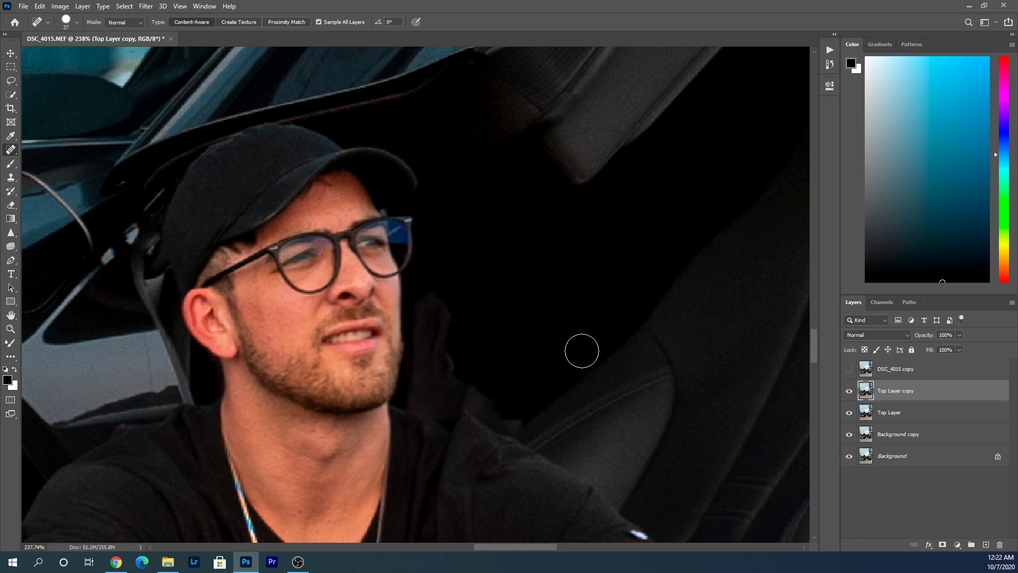
key(ctrl+z)
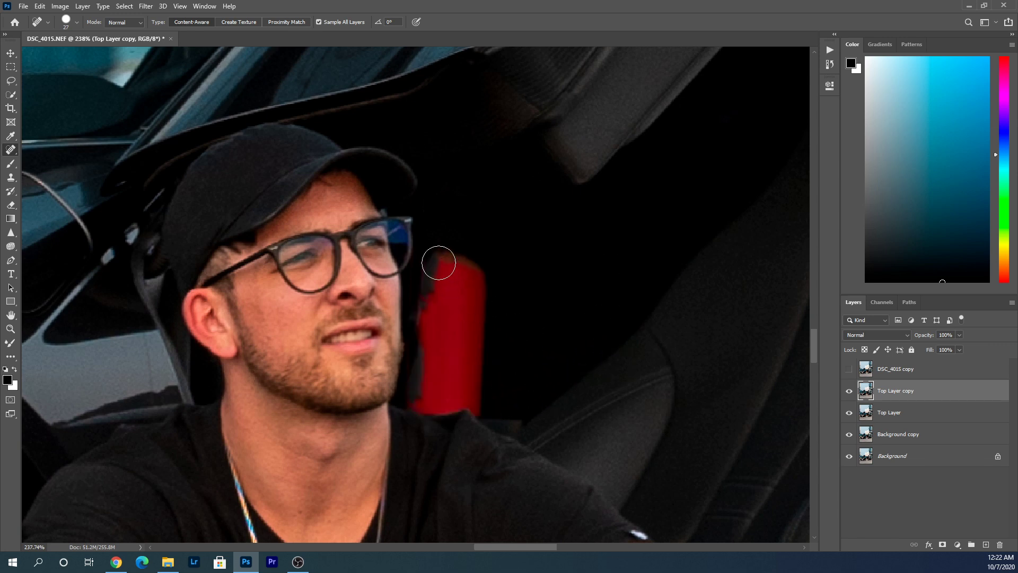
mouse_move(438, 263)
mouse_down()
mouse_move(428, 310)
mouse_move(451, 281)
mouse_move(457, 312)
mouse_move(483, 264)
mouse_move(474, 323)
mouse_up()
drag(450, 277, 423, 318)
drag(441, 278, 432, 329)
mouse_move(437, 285)
mouse_down()
mouse_move(432, 335)
mouse_move(459, 333)
mouse_move(453, 295)
mouse_move(483, 334)
mouse_up()
mouse_move(440, 300)
mouse_down()
mouse_move(427, 345)
mouse_move(450, 320)
mouse_move(436, 357)
mouse_up()
Rename Top Layer copy as "Bottom Layer" and heal away the rest of the red bottle with a larger brush
scroll(477, 345, down, 3)
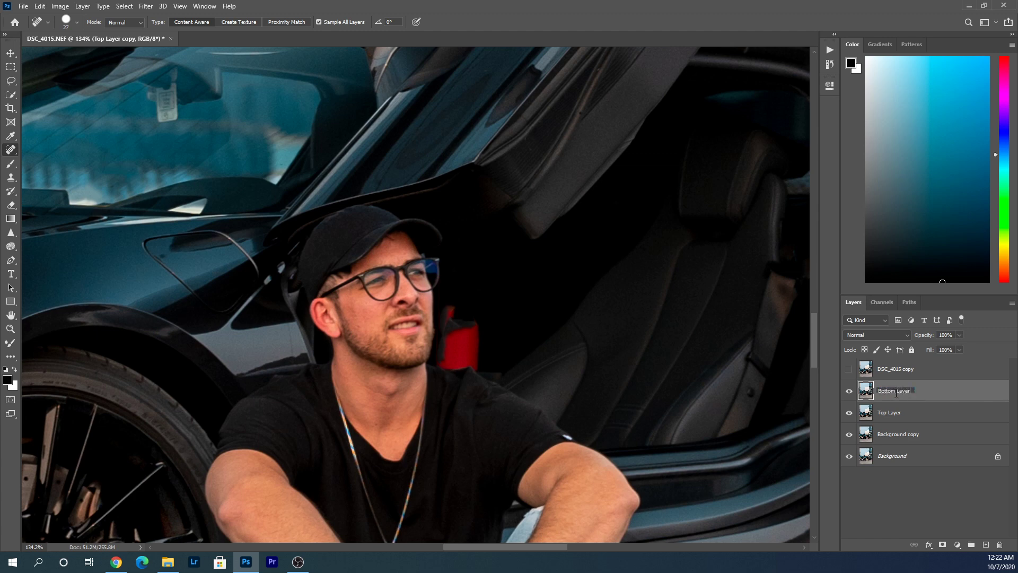
click(950, 393)
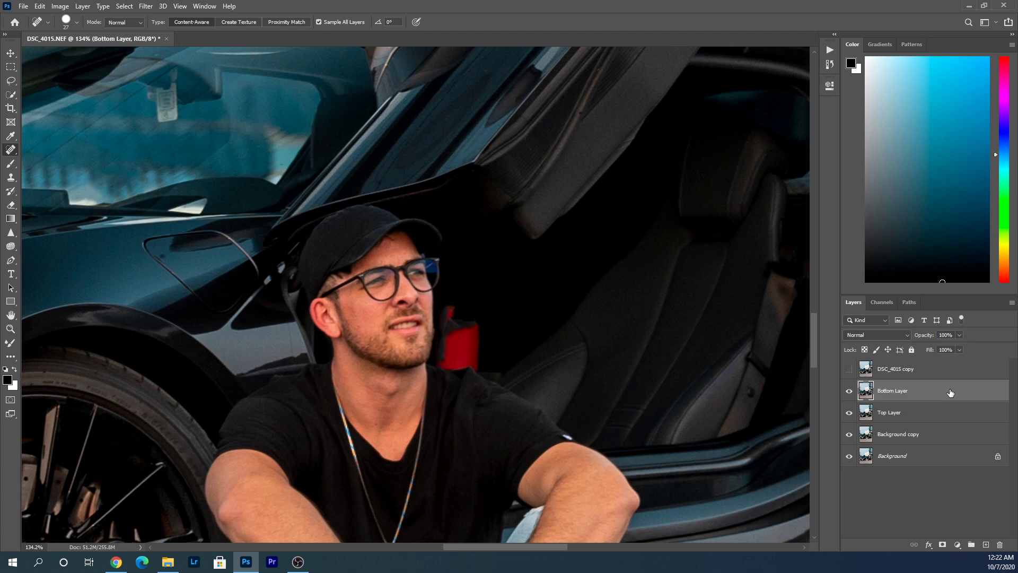
alt+right_click(463, 341)
scroll(465, 342, up, 1)
right_click(470, 352)
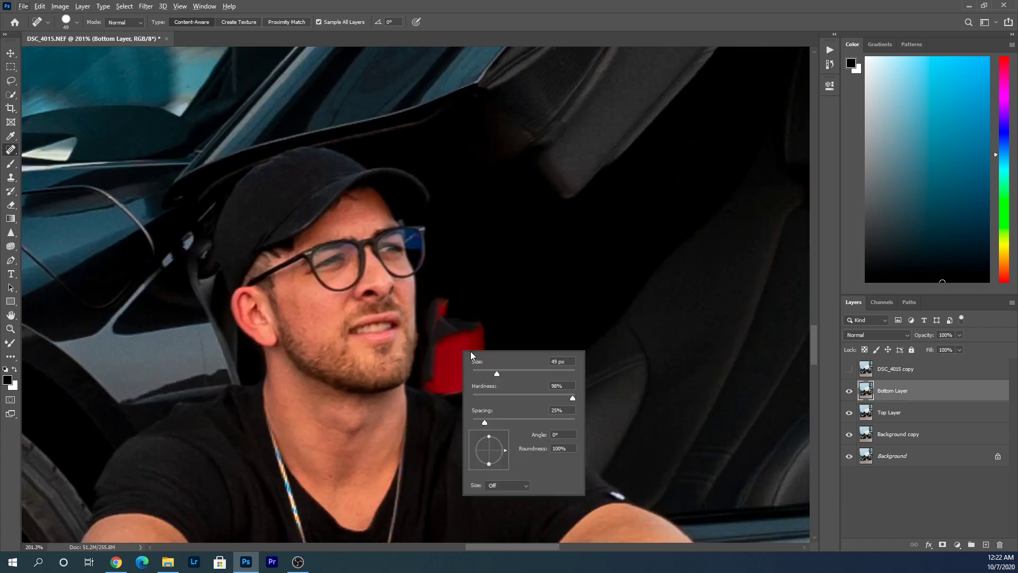
alt+right_click(450, 336)
click(461, 327)
mouse_move(491, 430)
mouse_down()
mouse_move(441, 419)
mouse_move(477, 382)
mouse_move(471, 402)
mouse_move(417, 367)
mouse_move(414, 426)
mouse_up()
drag(431, 378, 417, 408)
alt+right_click(435, 420)
click(473, 391)
mouse_move(404, 369)
mouse_down()
mouse_move(410, 406)
mouse_move(404, 355)
mouse_move(392, 388)
mouse_up()
scroll(373, 403, down, 3)
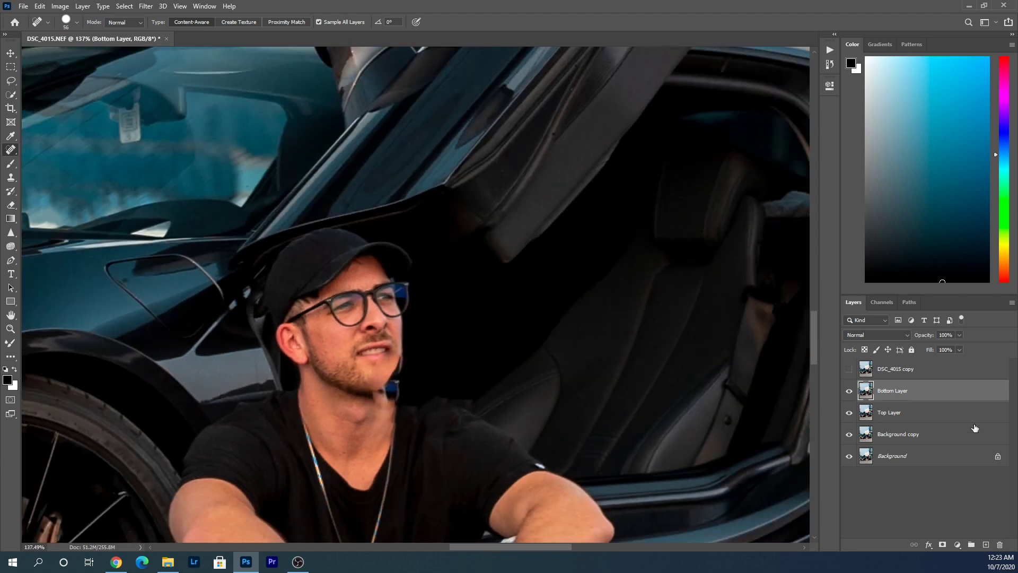
Move Top Layer above Bottom Layer and erase the red bottle from Top Layer, following the man's face and shoulder closely
drag(916, 414, 931, 389)
scroll(459, 359, up, 4)
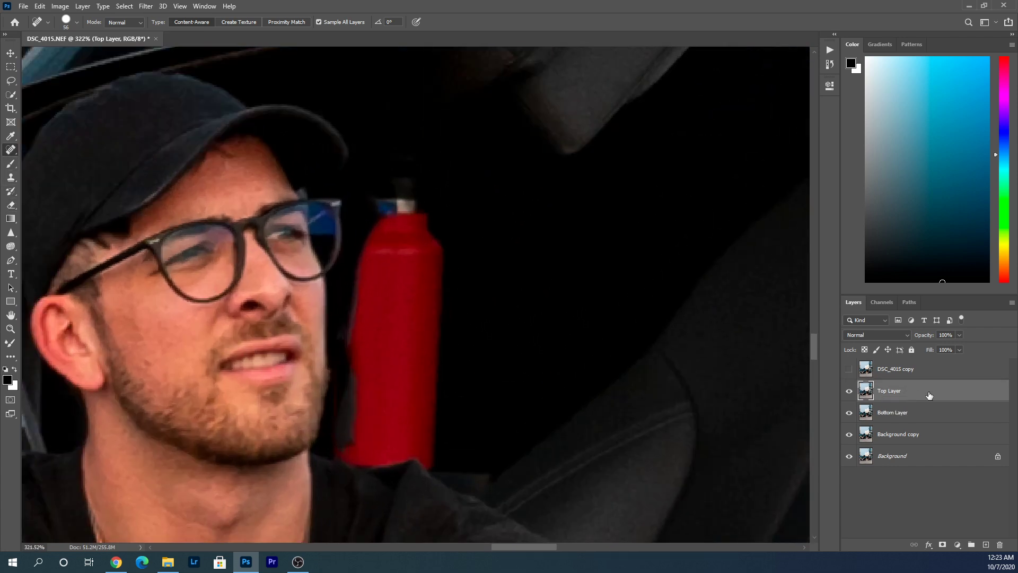
click(13, 208)
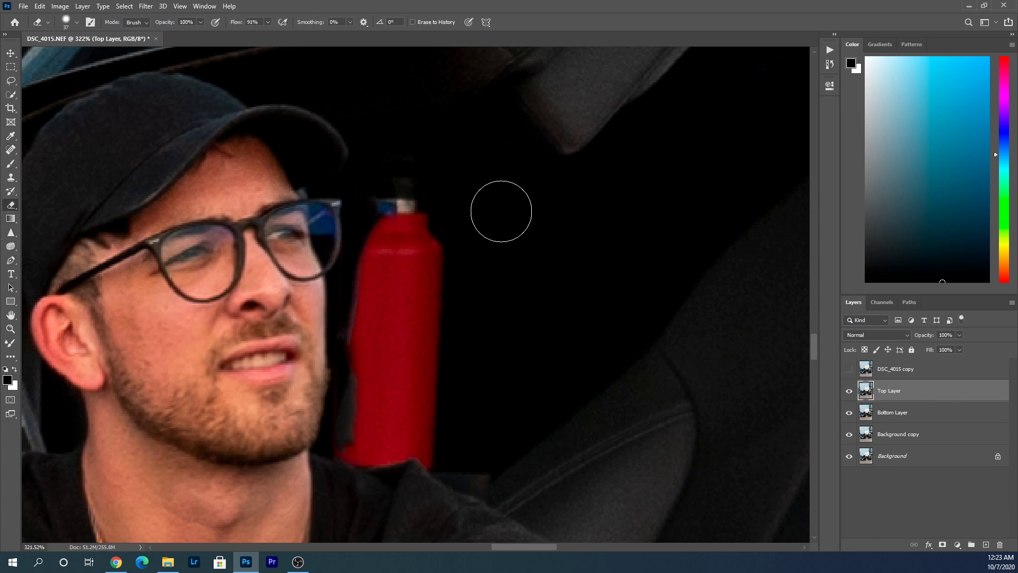
mouse_move(411, 172)
mouse_down()
mouse_move(399, 287)
mouse_move(393, 173)
mouse_move(366, 373)
mouse_move(421, 268)
mouse_move(424, 343)
mouse_move(430, 325)
mouse_move(420, 394)
mouse_move(392, 410)
mouse_move(463, 381)
mouse_move(438, 384)
mouse_up()
scroll(369, 419, up, 6)
scroll(520, 372, down, 5)
drag(416, 349, 408, 387)
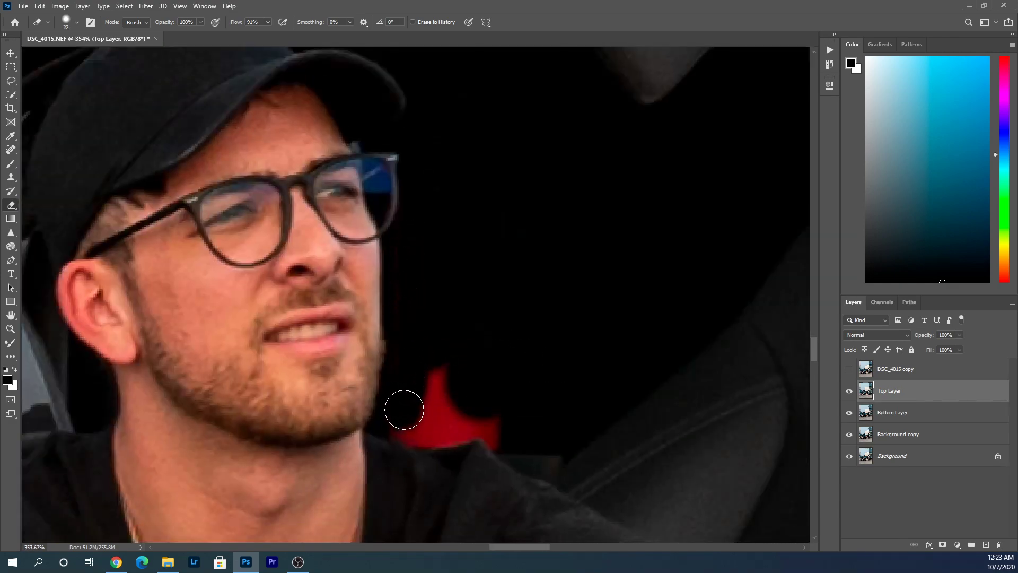
mouse_move(404, 409)
mouse_down()
mouse_move(449, 377)
mouse_move(460, 388)
mouse_move(396, 422)
mouse_move(440, 427)
mouse_move(424, 431)
mouse_move(479, 420)
mouse_move(457, 424)
mouse_move(502, 433)
mouse_move(486, 418)
mouse_up()
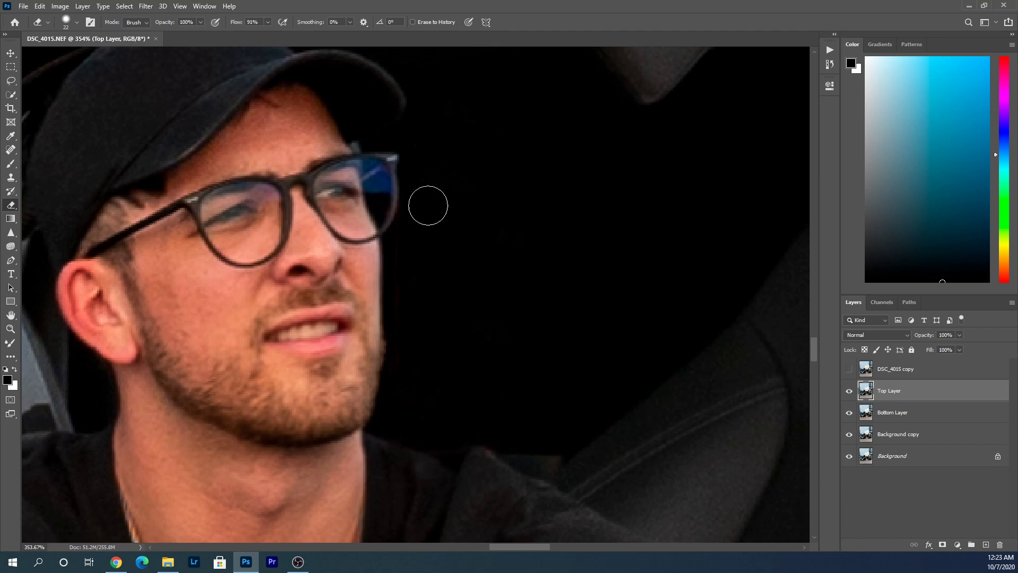
click(850, 392)
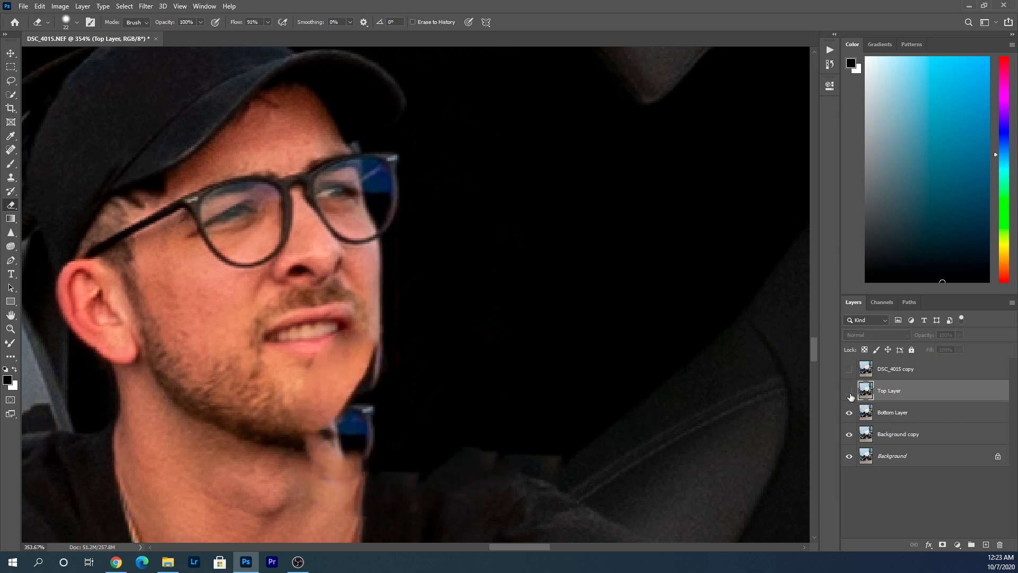
click(849, 391)
Heal the faint leftover streak beside the man's cheek and glasses on Bottom Layer with a smaller Spot Healing Brush
click(928, 418)
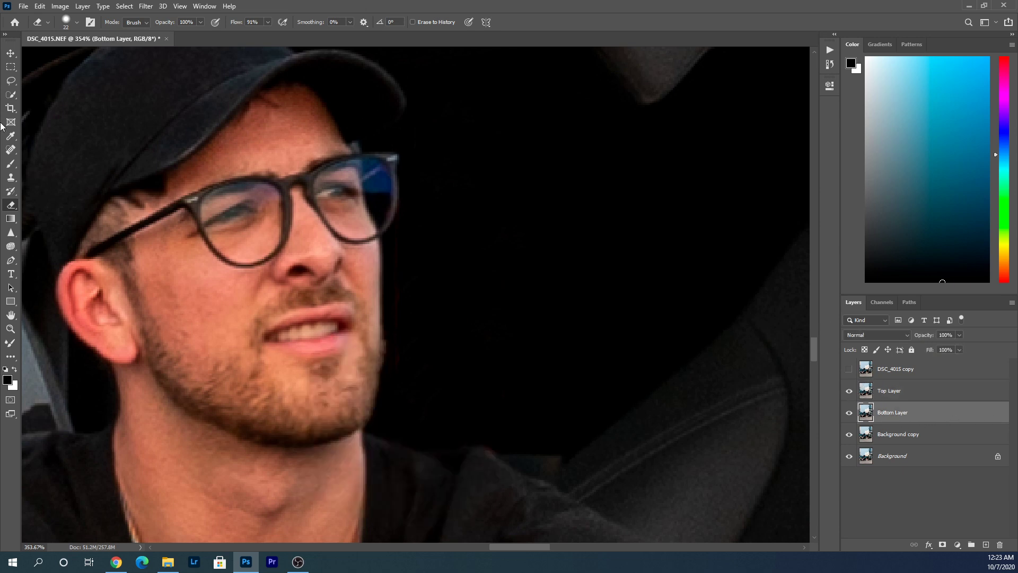
click(11, 151)
key(bracketleft)
key(bracketleft)
key(bracketleft)
key(bracketleft)
click(403, 264)
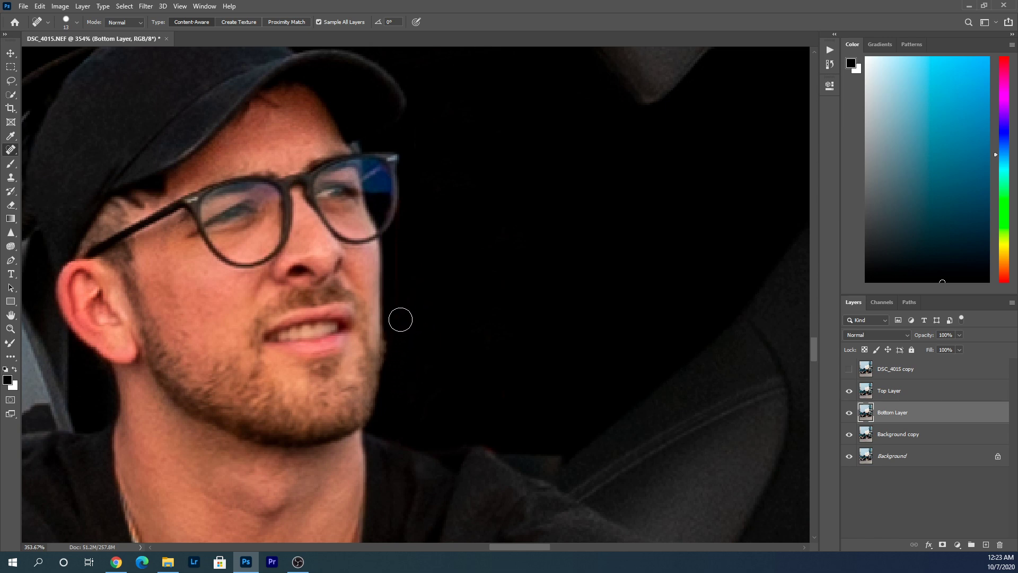
drag(402, 306, 404, 222)
scroll(530, 276, down, 2)
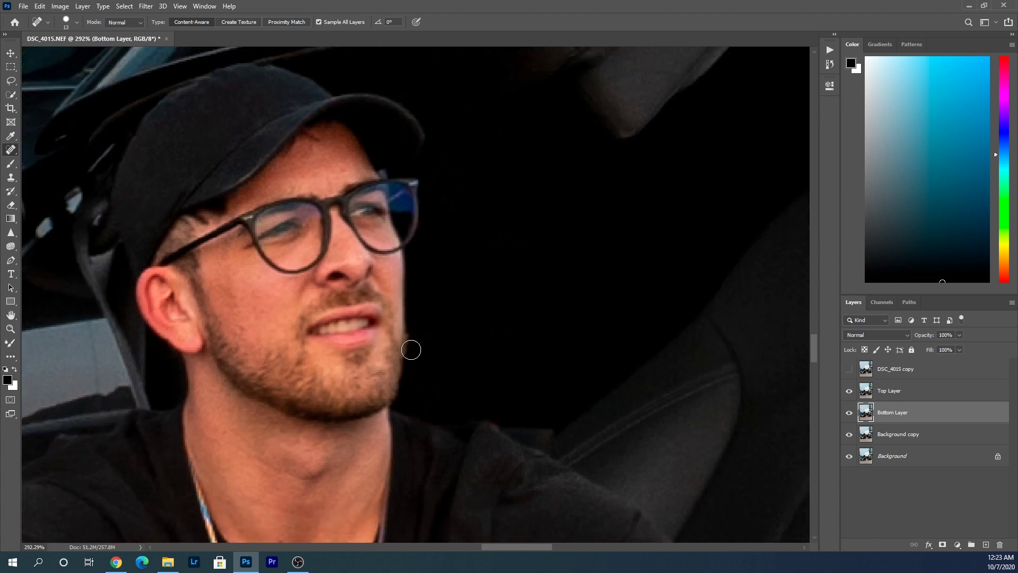
Merge Top Layer and Bottom Layer into a single layer
click(933, 395)
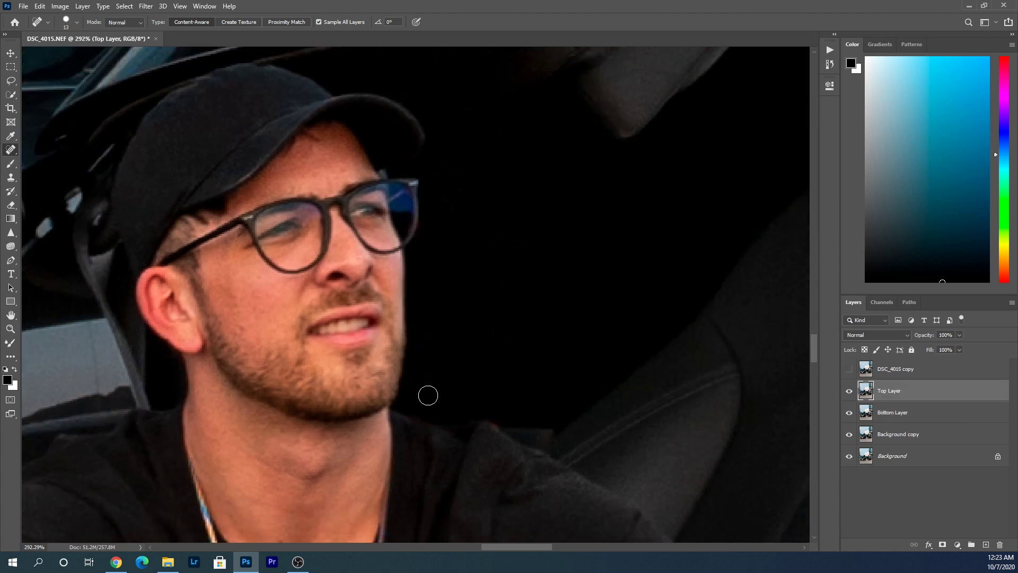
scroll(538, 322, down, 10)
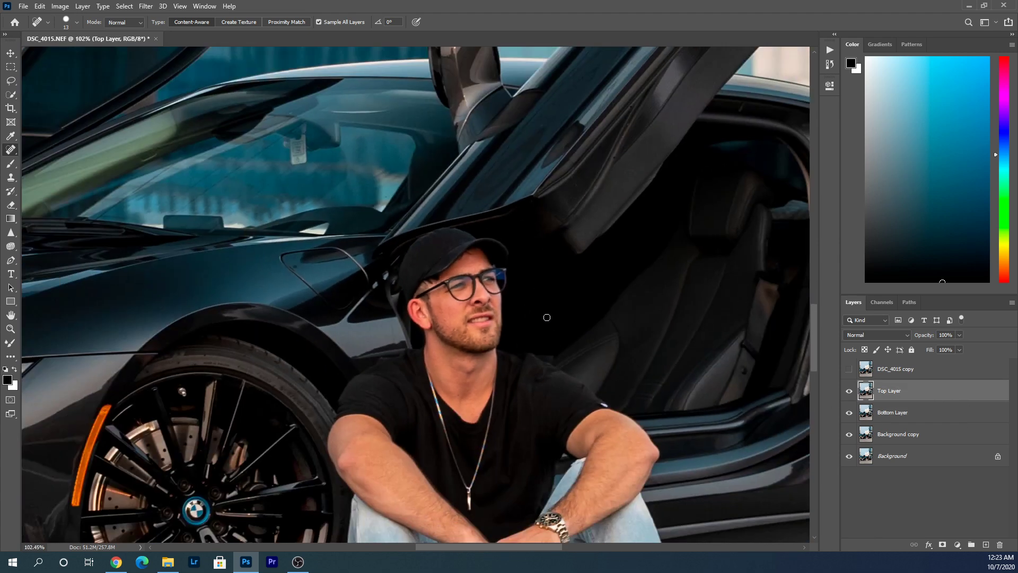
scroll(615, 252, down, 4)
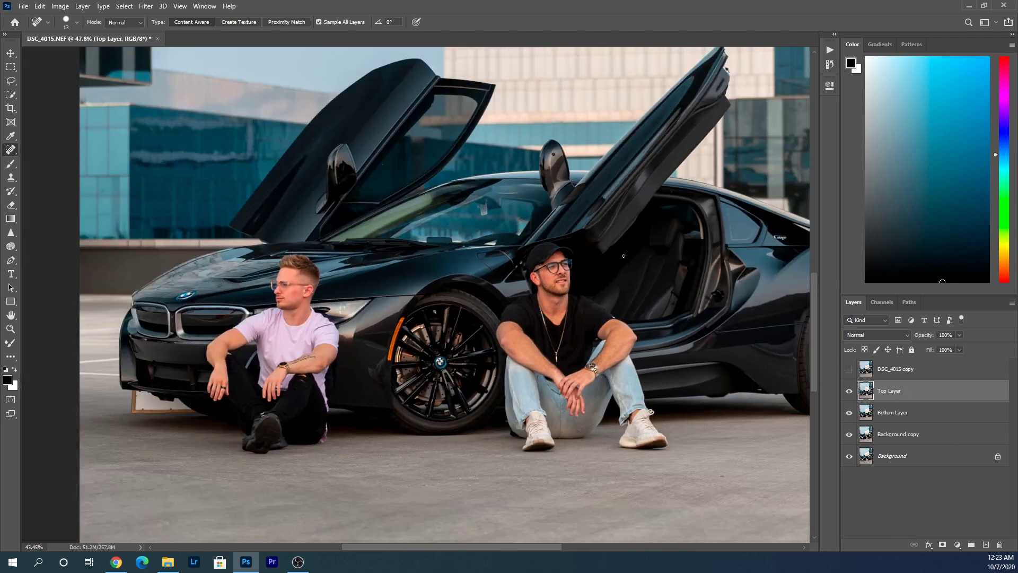
scroll(611, 281, up, 3)
scroll(610, 295, up, 1)
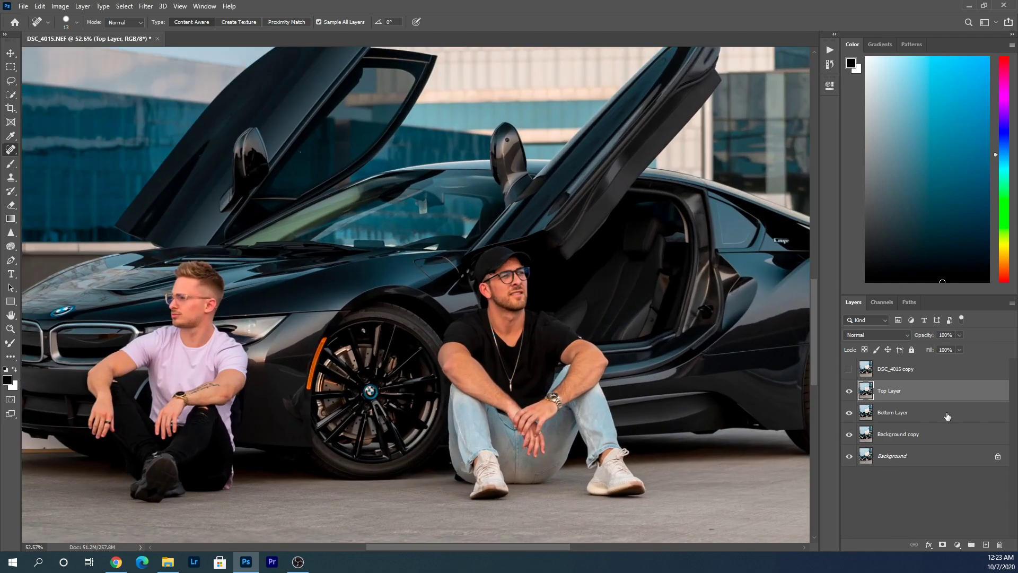
right_click(914, 411)
click(825, 415)
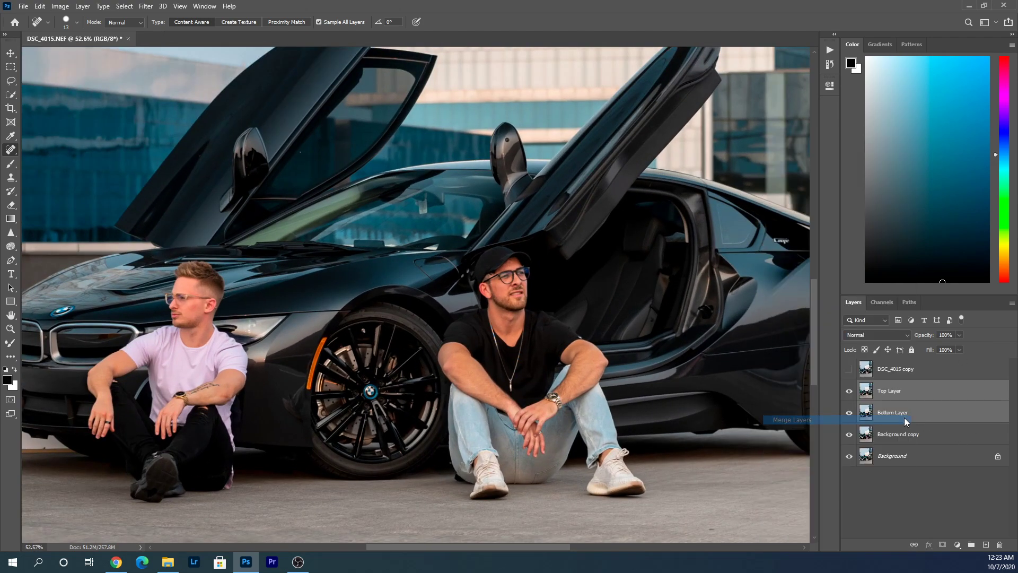
Hide and show Top Layer to compare the cleaned photo with the version before the removals
scroll(630, 356, down, 5)
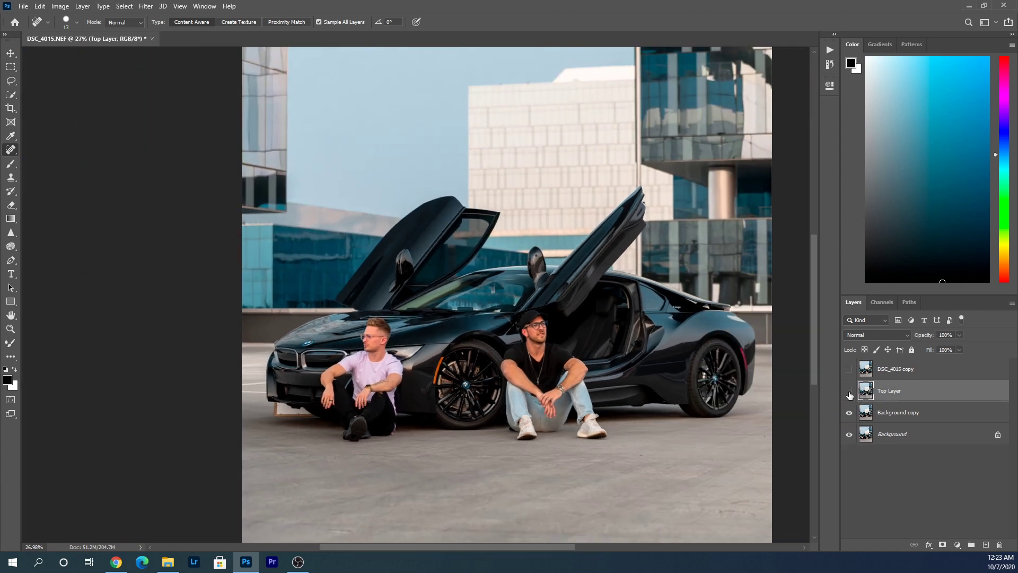
click(850, 394)
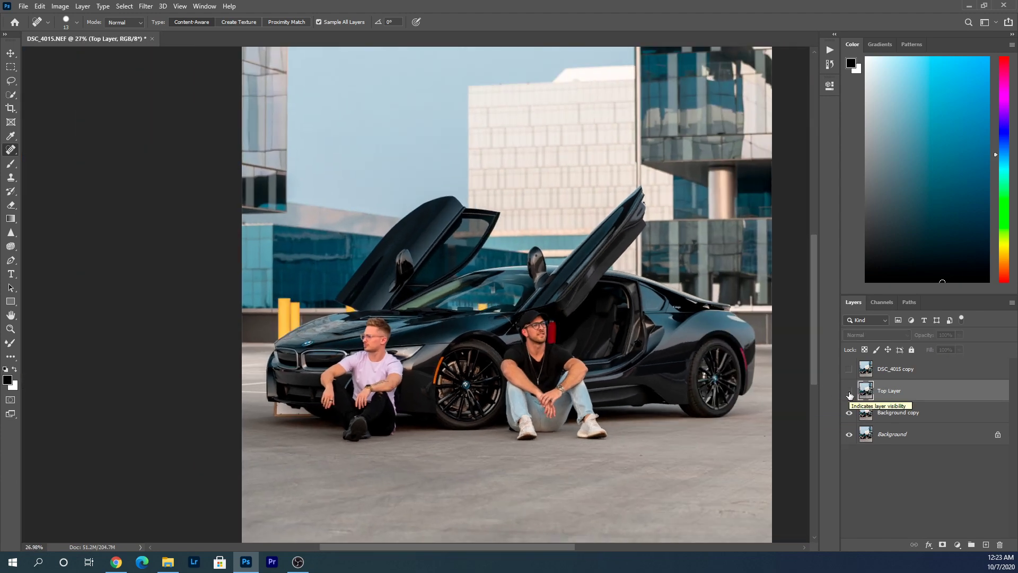
click(850, 395)
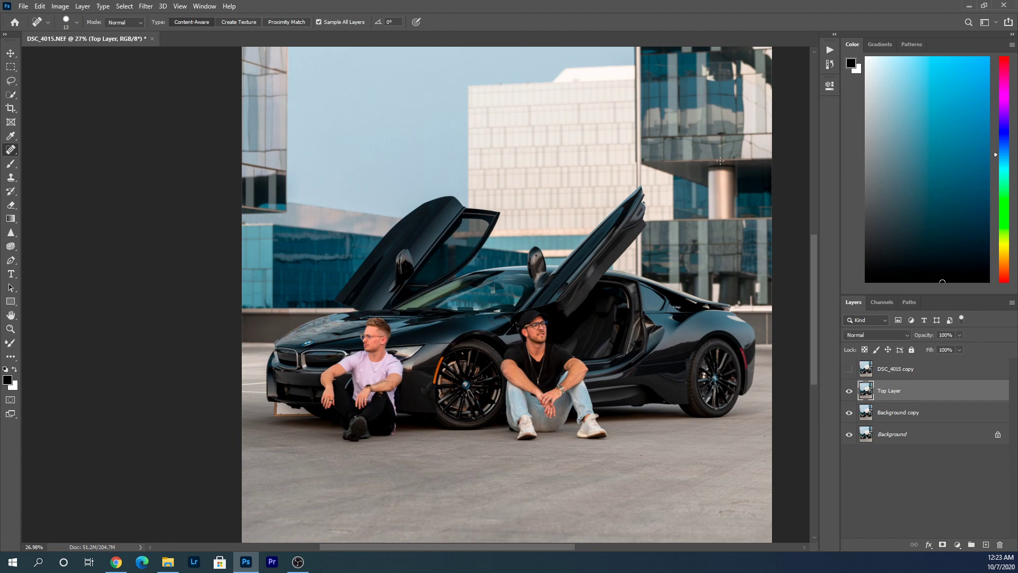
Heal away the two nearest white parking lines beside the car's front bumper on Top Layer
scroll(286, 442, up, 3)
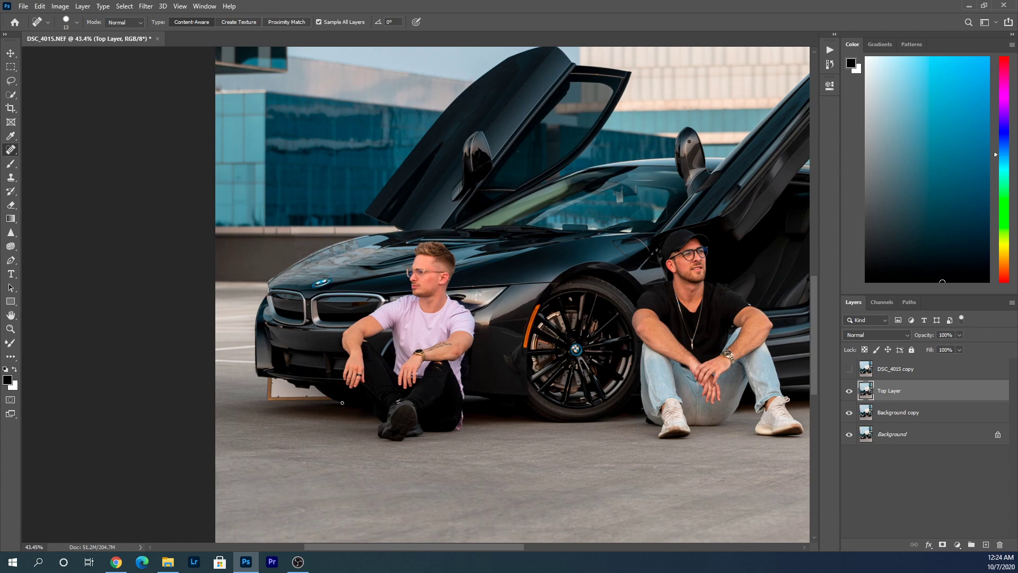
scroll(296, 418, down, 2)
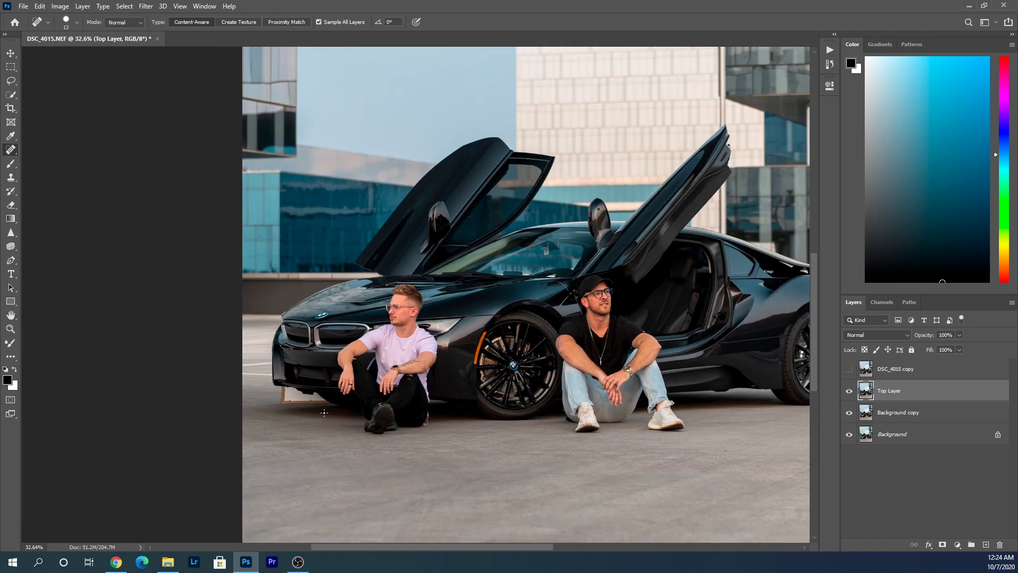
scroll(295, 405, up, 2)
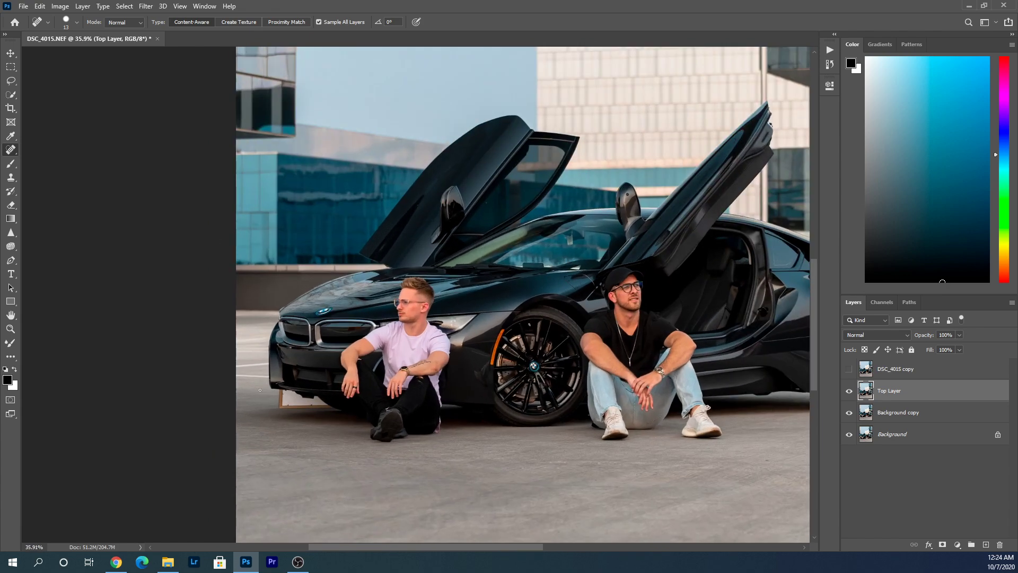
alt+drag(277, 412, 279, 412)
scroll(239, 384, up, 3)
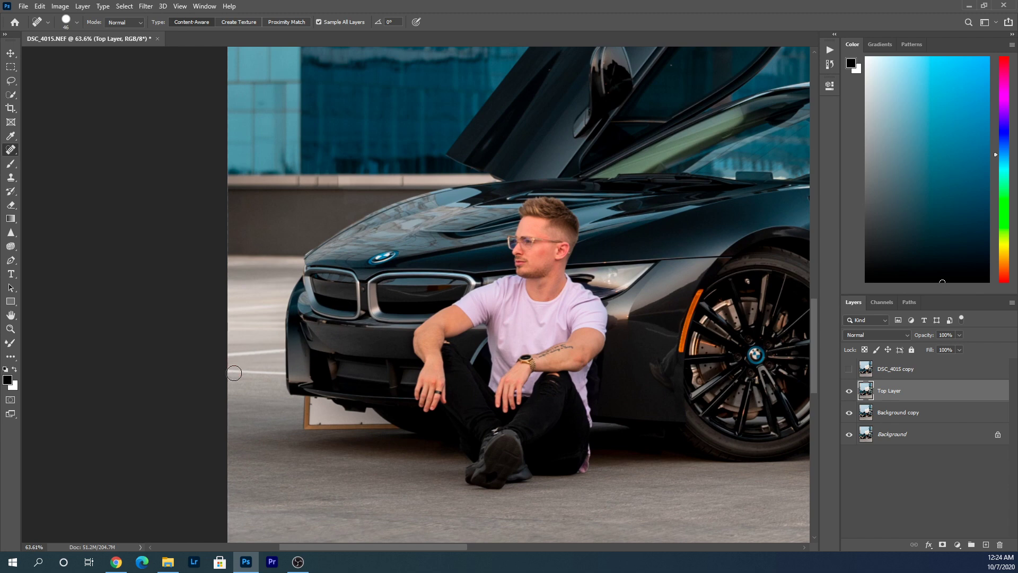
scroll(235, 374, up, 1)
scroll(239, 372, up, 1)
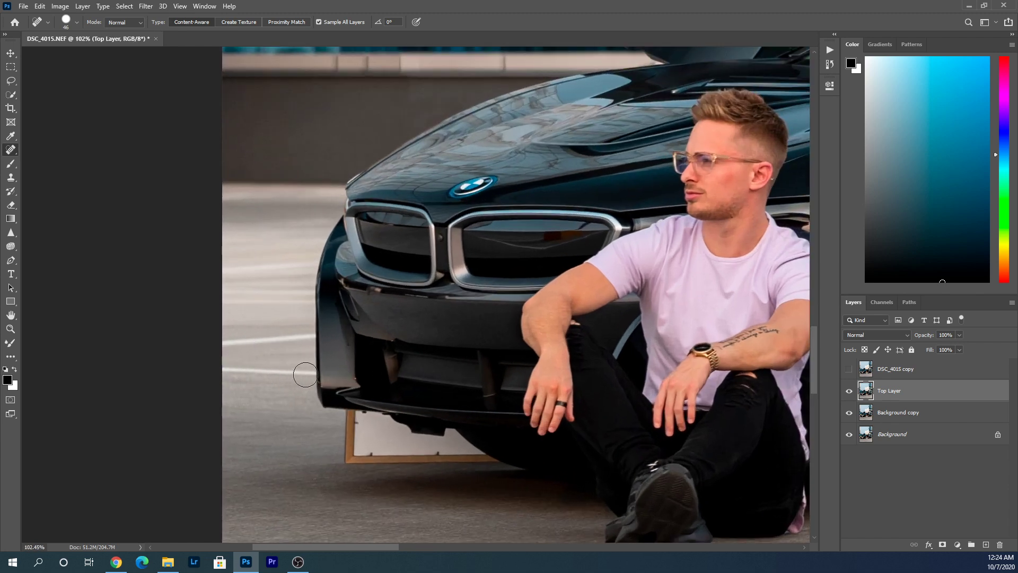
mouse_move(234, 368)
mouse_down()
mouse_move(309, 373)
mouse_move(212, 369)
mouse_up()
mouse_move(287, 359)
mouse_down()
mouse_move(221, 362)
mouse_move(267, 340)
mouse_move(309, 338)
mouse_up()
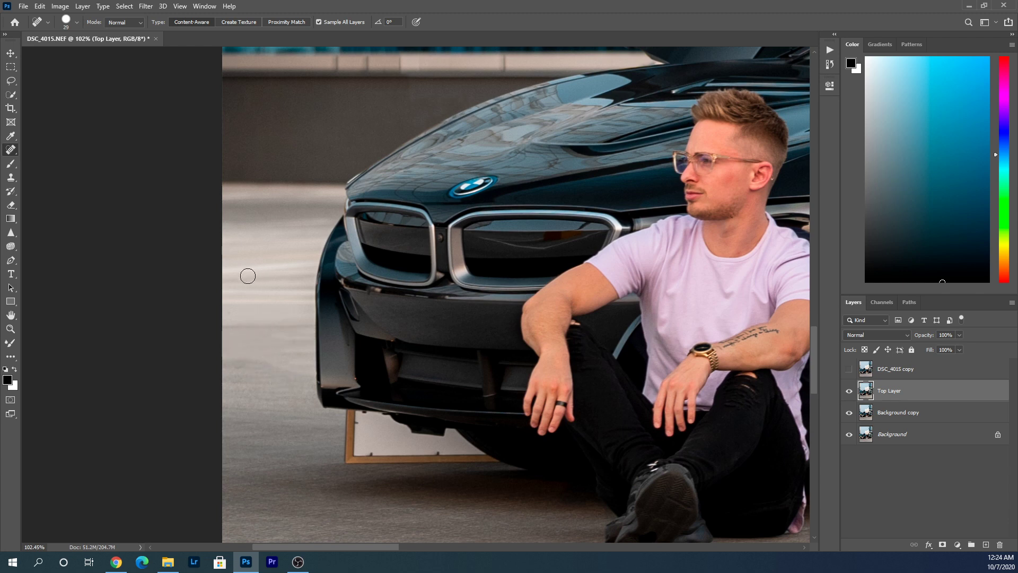
Heal away the fainter parking lines farther back on the pavement beside the car's front
mouse_move(224, 271)
mouse_down()
mouse_move(312, 262)
mouse_move(213, 299)
mouse_up()
scroll(257, 325, down, 3)
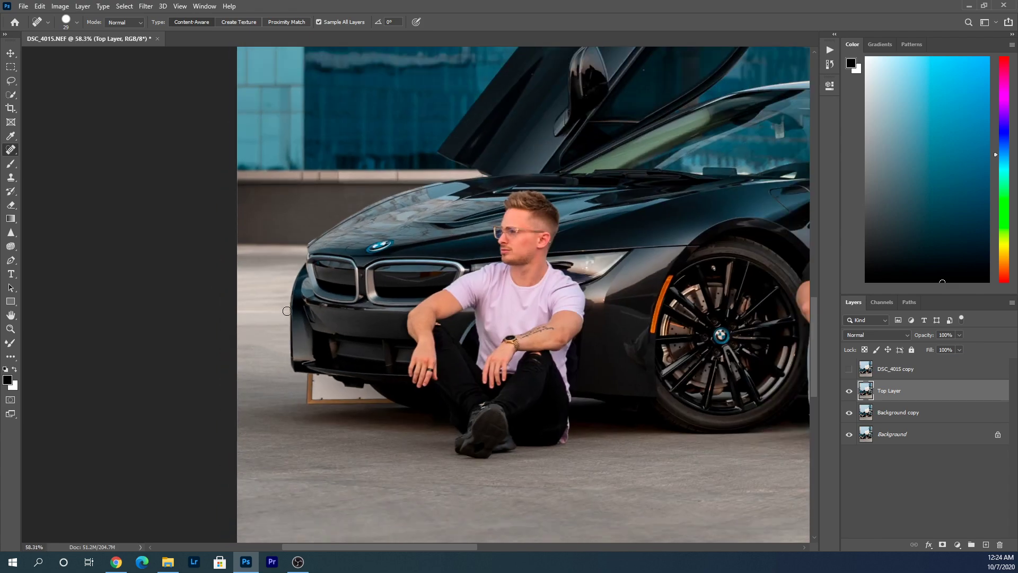
drag(286, 312, 229, 313)
scroll(298, 441, down, 3)
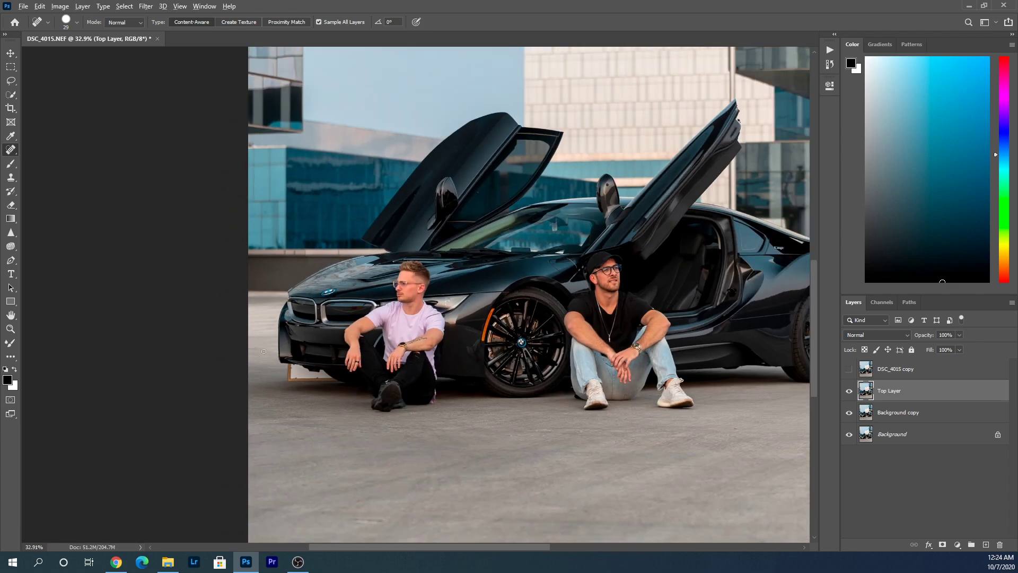
Duplicate Top Layer as "Bottom Layer"
scroll(261, 353, up, 2)
right_click(918, 394)
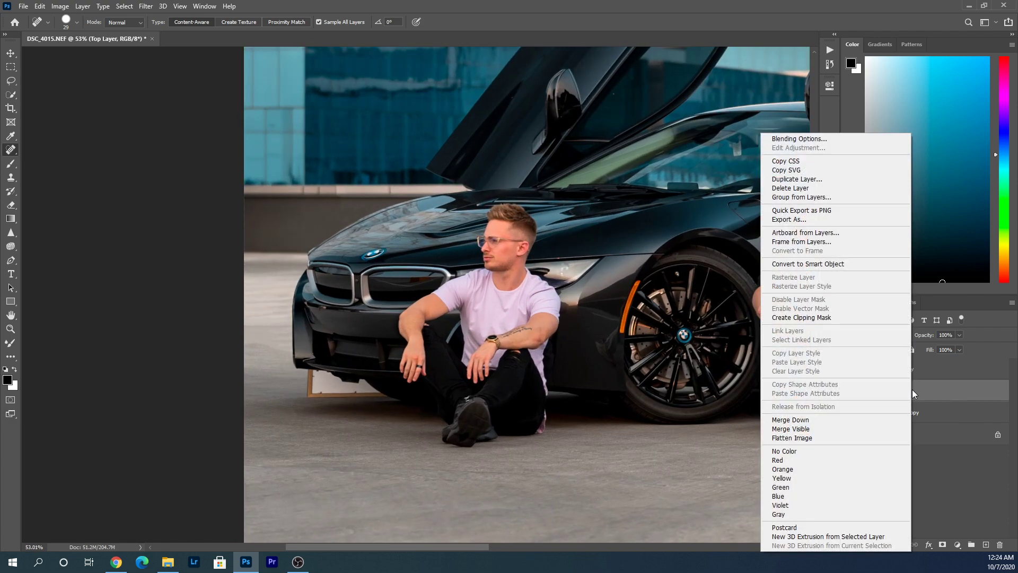
click(843, 181)
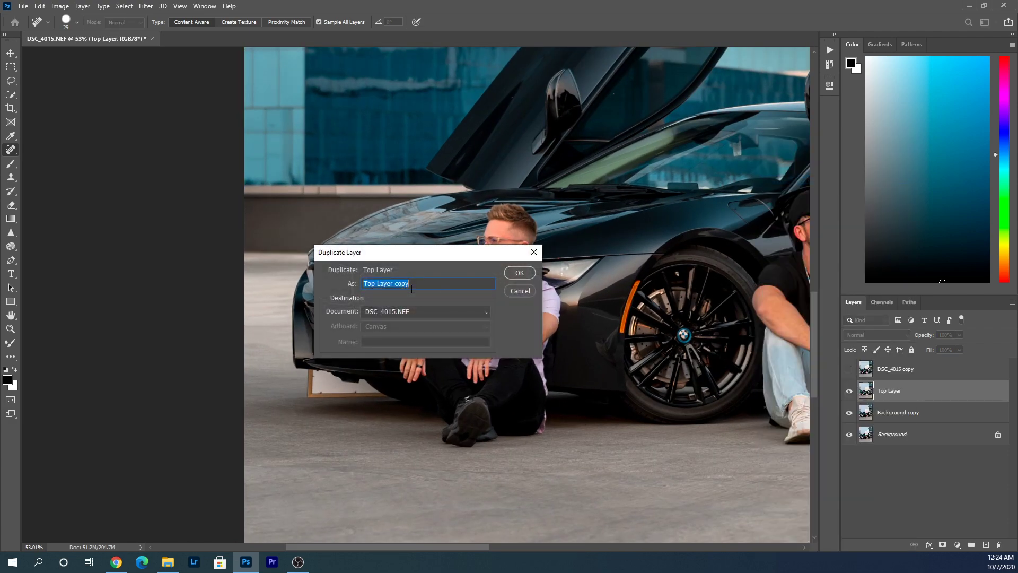
text(Bottom)
click(524, 275)
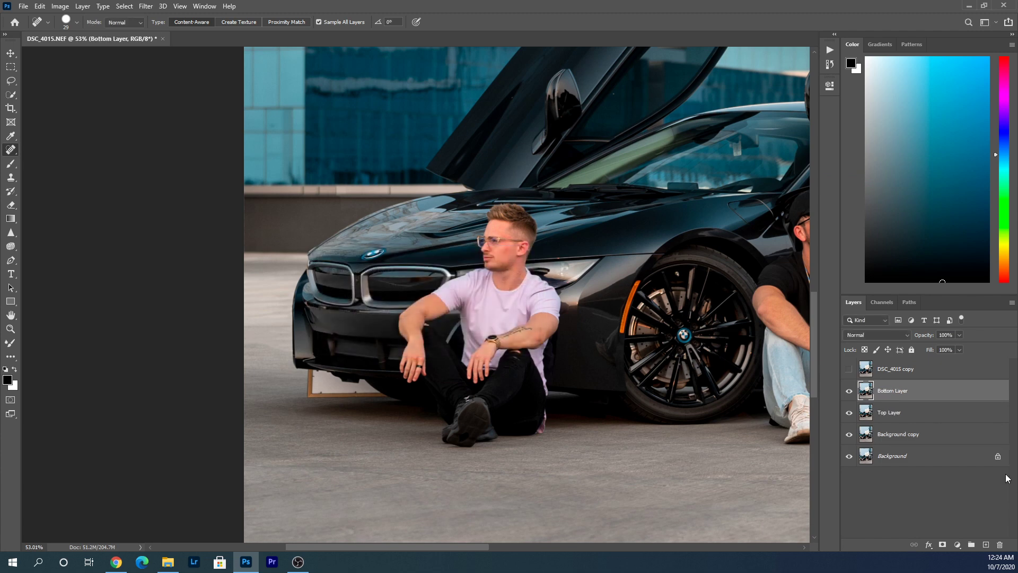
Try to heal away the white framed board beneath the front bumper on Bottom Layer with a larger brush
drag(363, 404, 372, 403)
mouse_move(313, 390)
mouse_down()
mouse_move(371, 389)
mouse_move(334, 394)
mouse_move(404, 402)
mouse_up()
drag(333, 393, 398, 394)
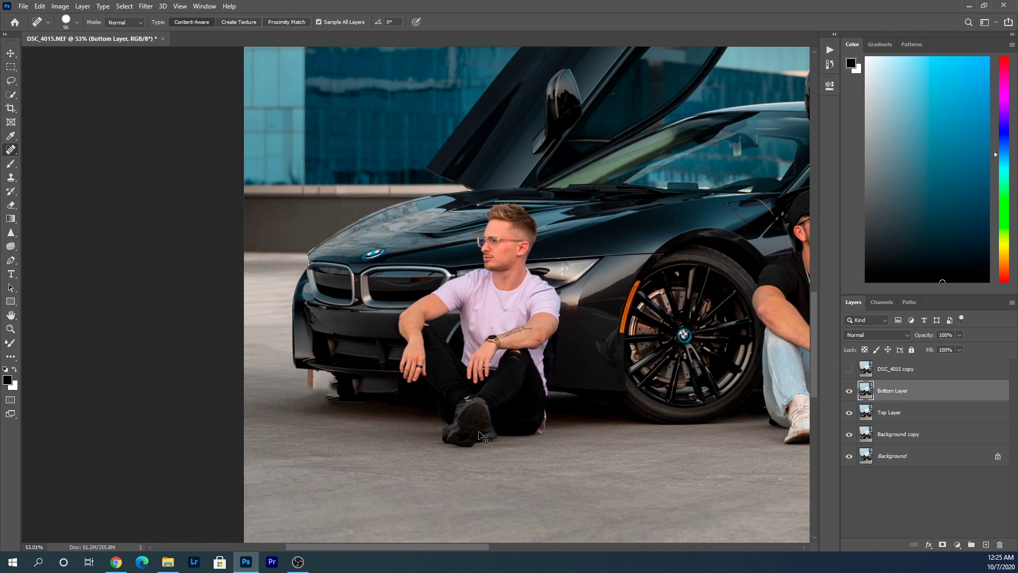
key(ctrl+z)
key(ctrl+z)
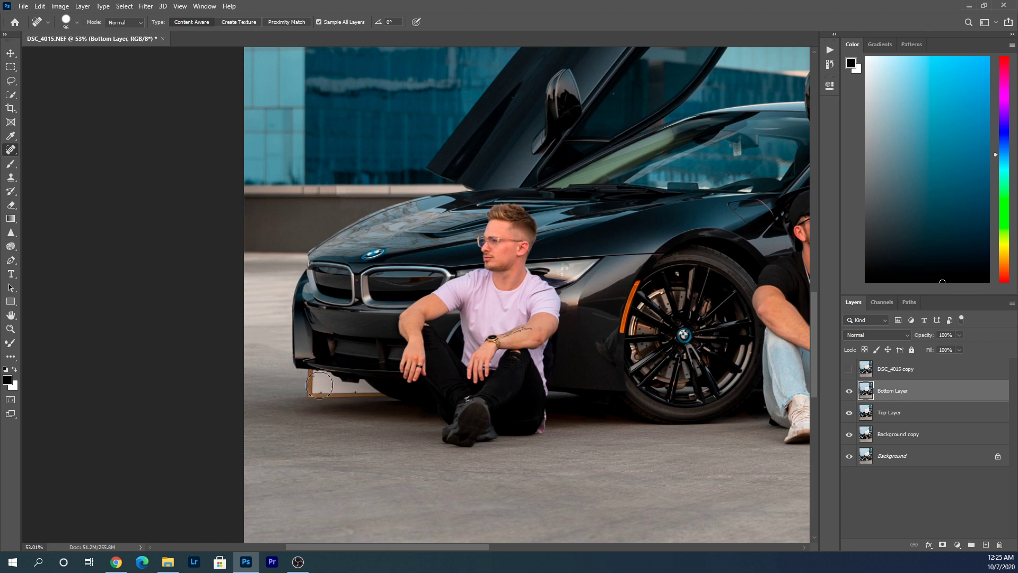
Heal away the white framed board and its leftover traces beneath the front bumper on Bottom Layer
drag(318, 385, 327, 380)
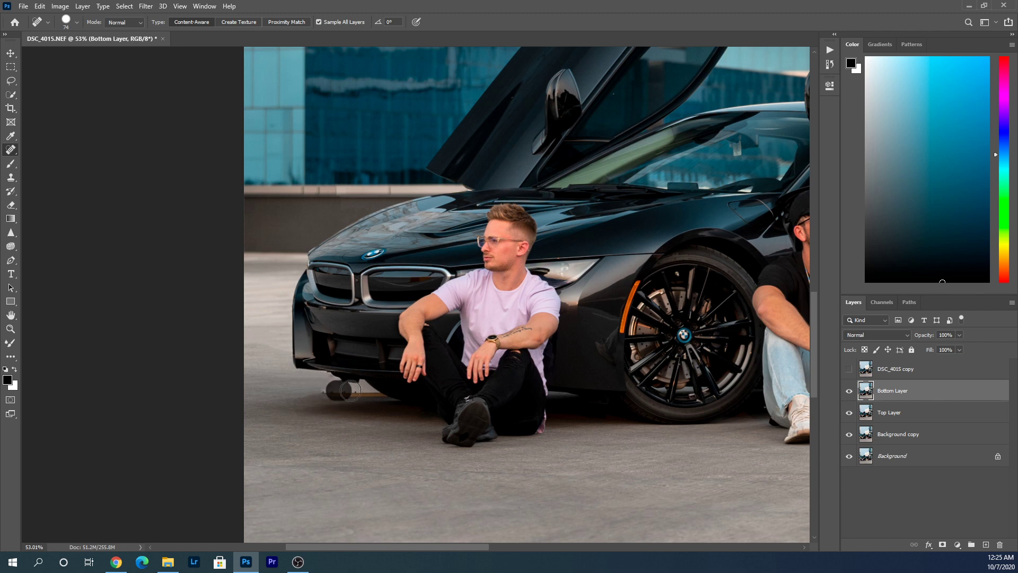
mouse_move(339, 391)
mouse_down()
mouse_move(387, 403)
mouse_move(350, 384)
mouse_move(390, 388)
mouse_move(342, 395)
mouse_move(383, 390)
mouse_move(332, 375)
mouse_move(390, 398)
mouse_move(329, 376)
mouse_move(368, 381)
mouse_move(395, 393)
mouse_move(349, 380)
mouse_move(411, 410)
mouse_move(333, 391)
mouse_move(346, 394)
mouse_move(316, 407)
mouse_up()
click(353, 385)
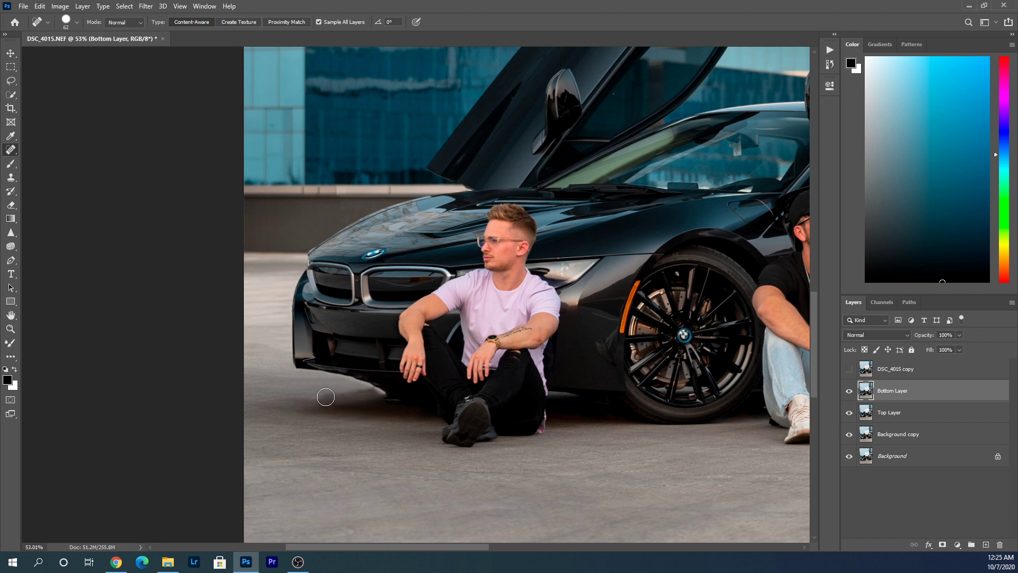
mouse_move(377, 392)
mouse_down()
mouse_move(403, 404)
mouse_move(355, 378)
mouse_move(390, 397)
mouse_move(336, 398)
mouse_move(374, 395)
mouse_up()
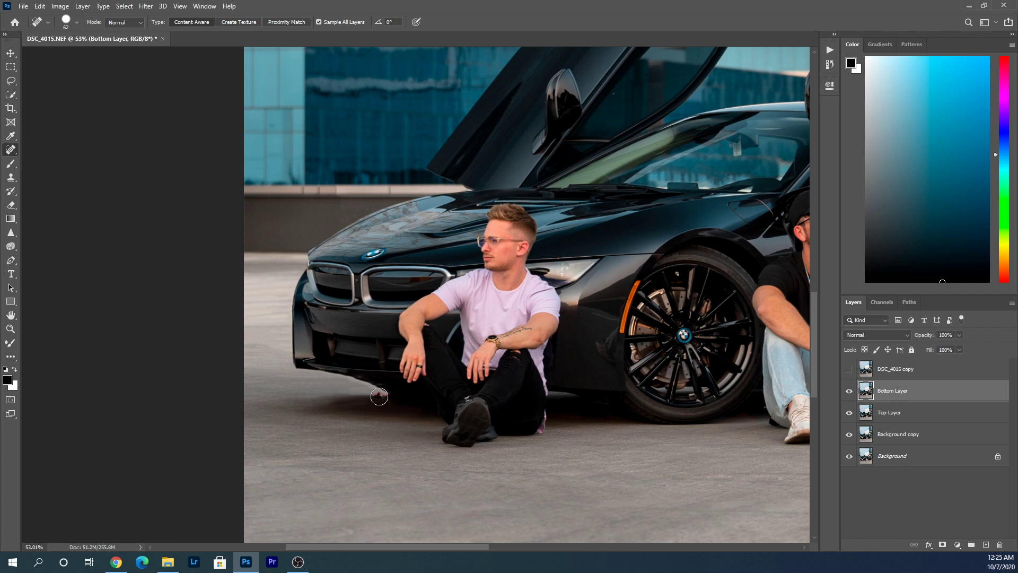
click(376, 393)
scroll(320, 391, down, 7)
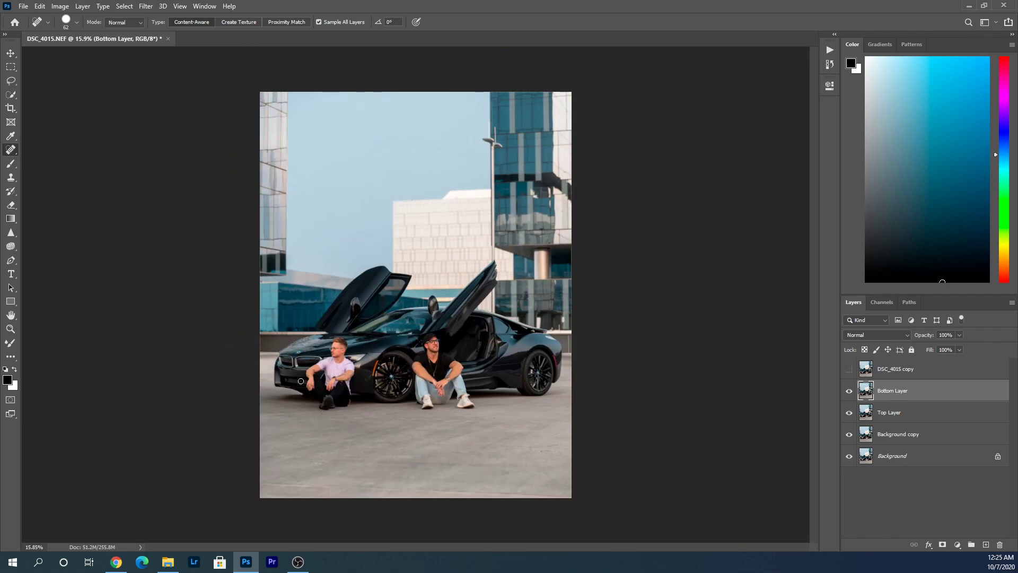
Blend the healed pavement beneath the front bumper on Bottom Layer with the Mixer Brush
scroll(280, 406, up, 5)
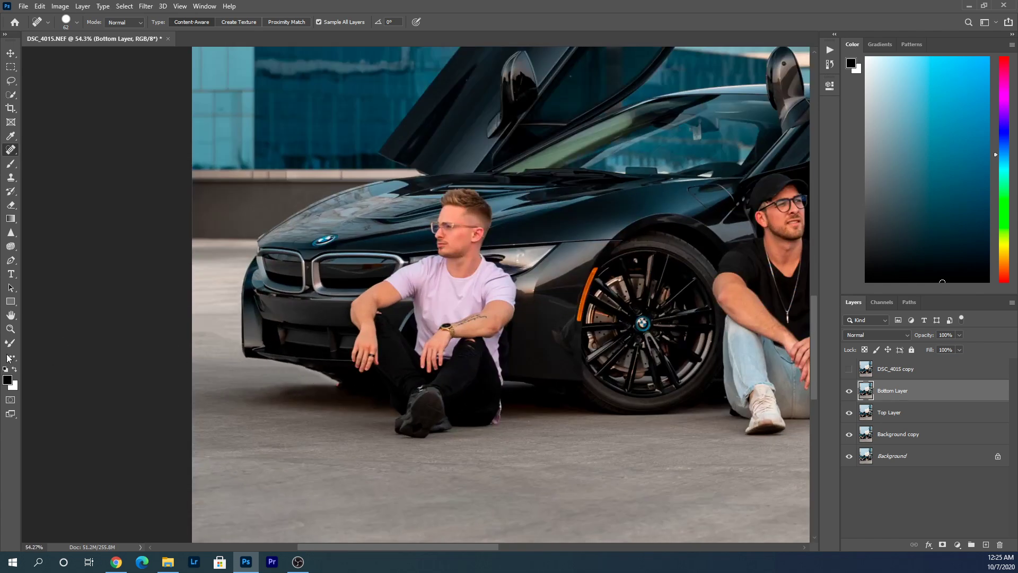
click(9, 343)
scroll(273, 391, up, 3)
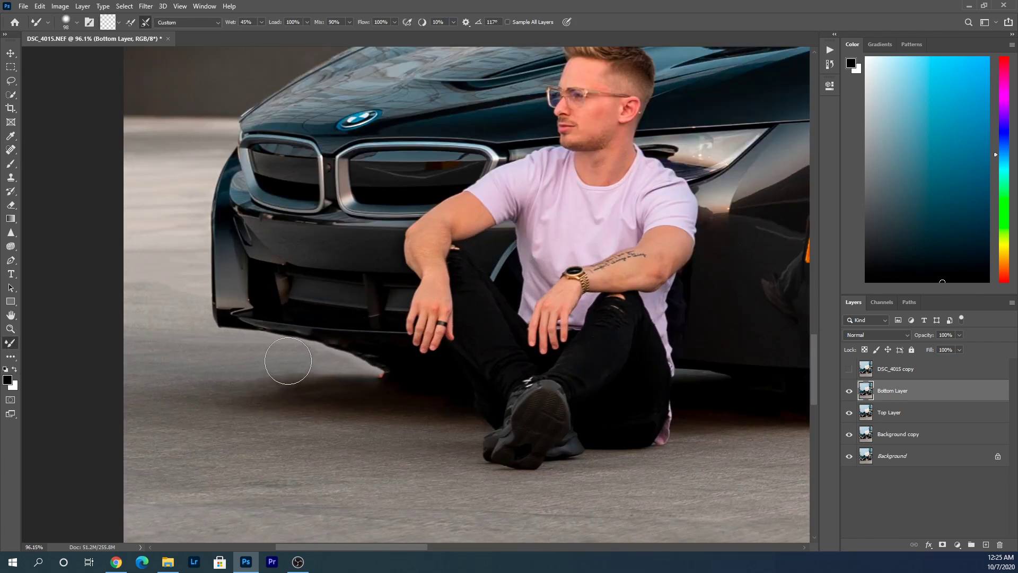
mouse_move(275, 347)
mouse_down()
mouse_move(338, 344)
mouse_move(309, 354)
mouse_move(364, 359)
mouse_move(315, 368)
mouse_move(383, 370)
mouse_move(293, 367)
mouse_move(335, 371)
mouse_move(299, 365)
mouse_move(324, 367)
mouse_up()
scroll(324, 367, down, 5)
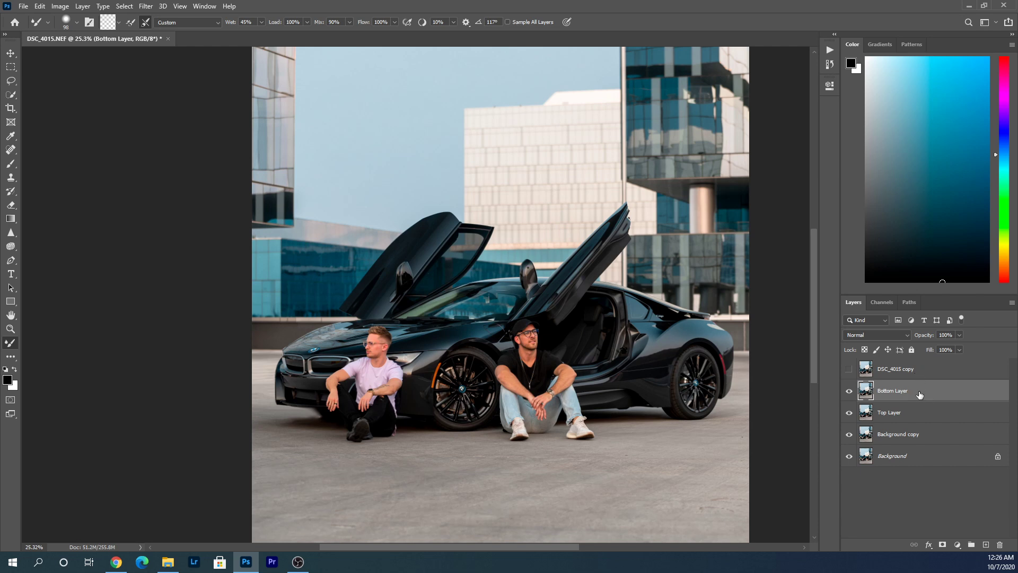
Move Bottom Layer directly below Top Layer and try the Eraser over the framed board's corner
drag(919, 394, 923, 422)
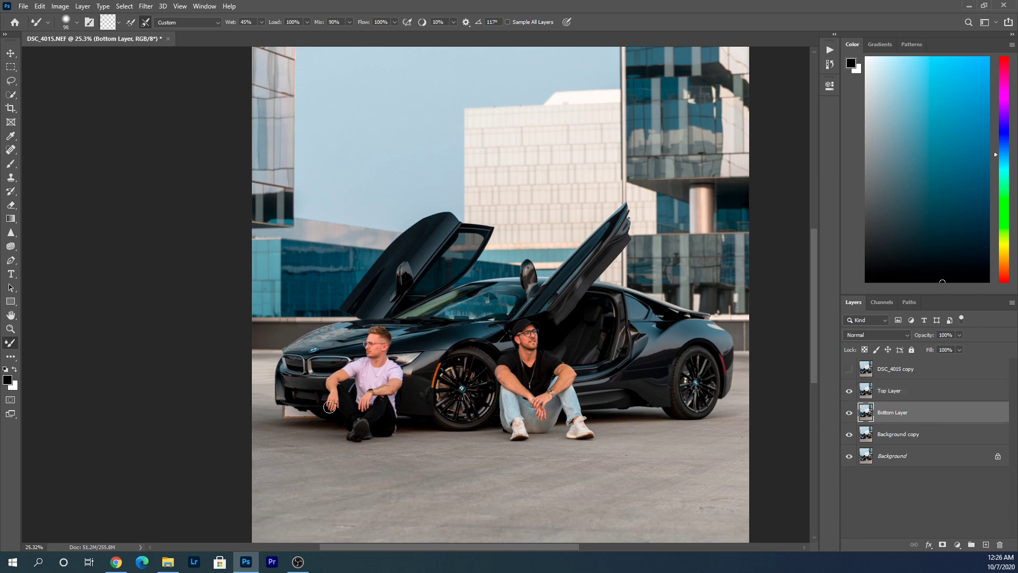
scroll(361, 407, up, 3)
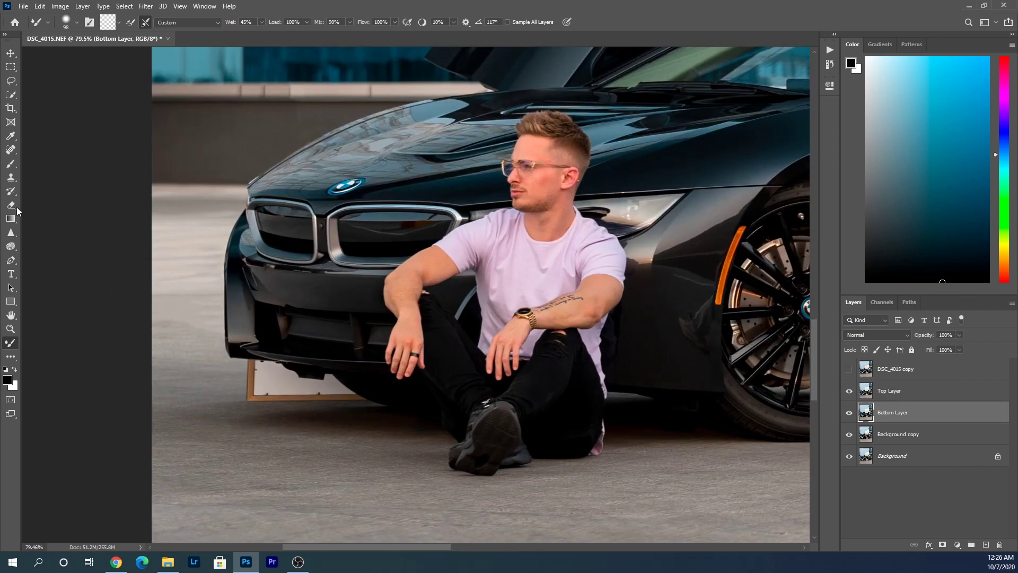
click(11, 206)
drag(253, 393, 265, 393)
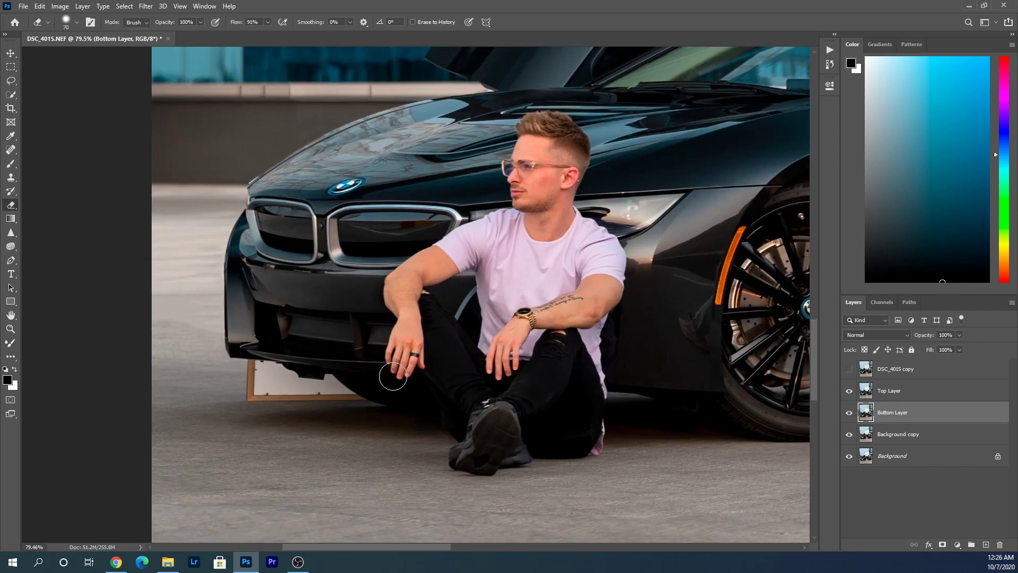
Erase the framed board's outer edge and area under the bumper lip on Top Layer, reducing the eraser to 45 px
click(928, 395)
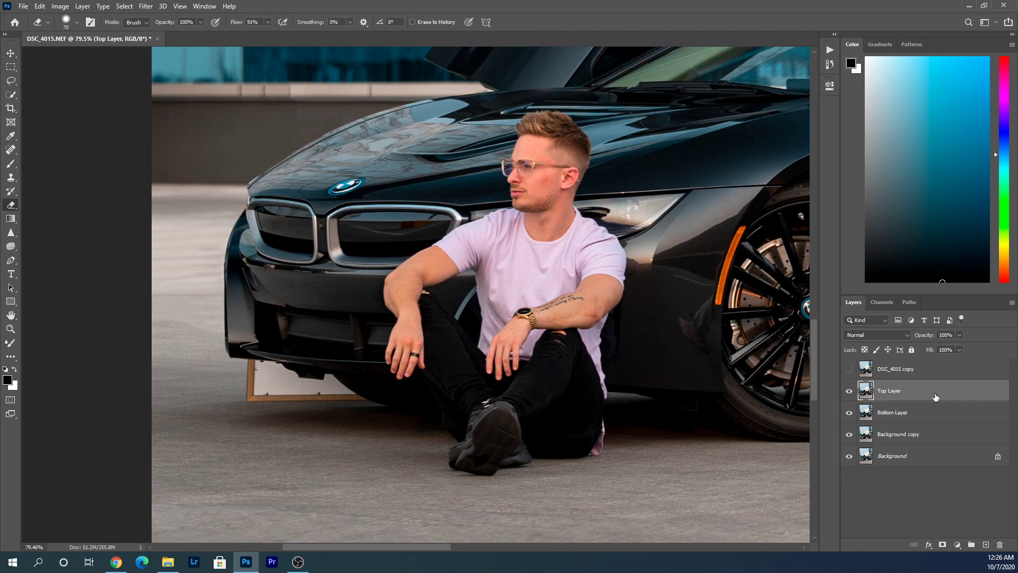
mouse_move(277, 395)
mouse_down()
mouse_move(246, 390)
mouse_move(243, 379)
mouse_up()
scroll(244, 379, up, 5)
alt+right_click(250, 364)
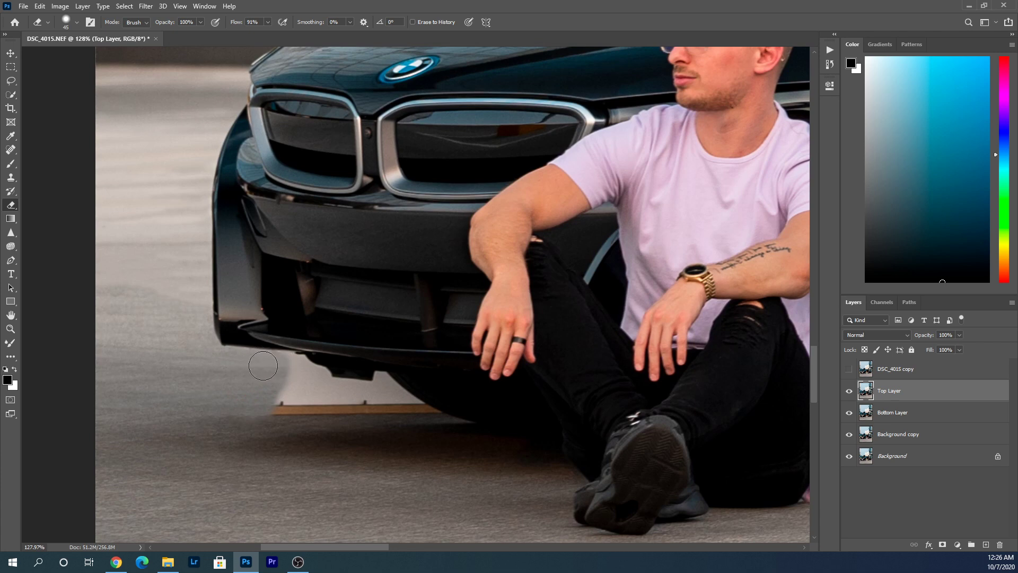
mouse_move(258, 365)
mouse_down()
mouse_move(264, 401)
mouse_move(317, 404)
mouse_move(272, 407)
mouse_move(329, 411)
mouse_move(303, 403)
mouse_move(278, 363)
mouse_move(349, 396)
mouse_move(332, 395)
mouse_move(357, 394)
mouse_move(339, 401)
mouse_move(436, 428)
mouse_move(426, 426)
mouse_move(437, 409)
mouse_move(406, 397)
mouse_move(448, 424)
mouse_move(341, 372)
mouse_up()
Erase the board's remaining edges between the bumper lip and front tire on Top Layer with a 23 px eraser
scroll(424, 426, up, 5)
alt+right_click(340, 372)
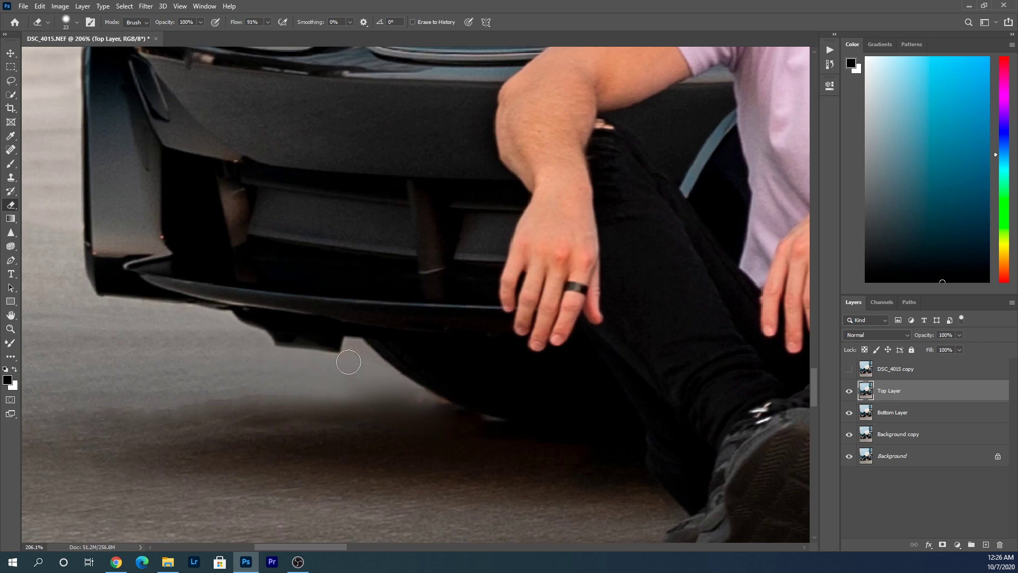
mouse_move(349, 361)
mouse_down()
mouse_move(356, 352)
mouse_move(446, 414)
mouse_move(514, 432)
mouse_move(463, 416)
mouse_move(432, 428)
mouse_up()
scroll(433, 429, down, 10)
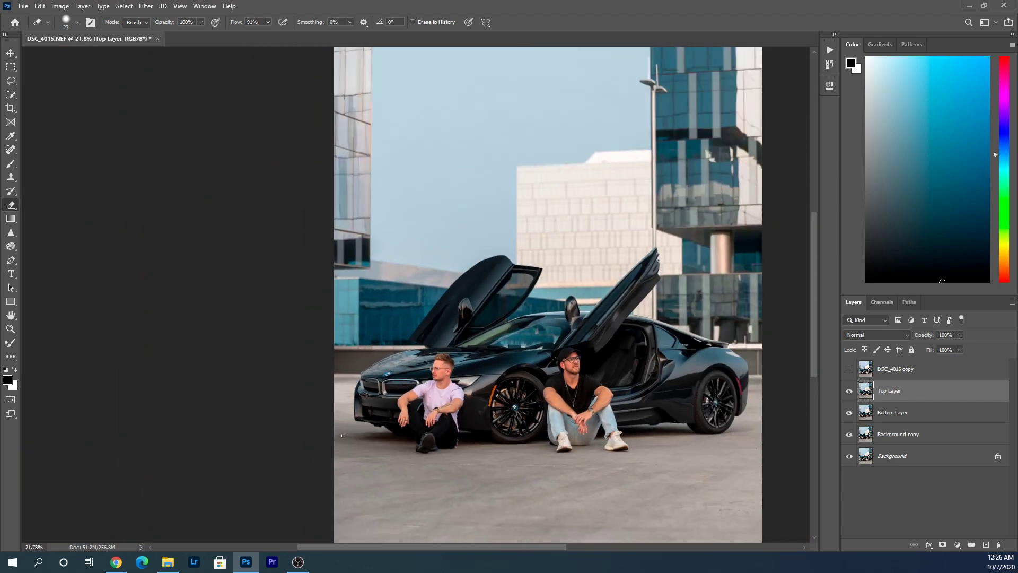
Merge Top Layer and Bottom Layer into a single layer, leaving the other layers separate
shift+click(922, 414)
right_click(924, 418)
click(824, 428)
key(ctrl+z)
right_click(924, 413)
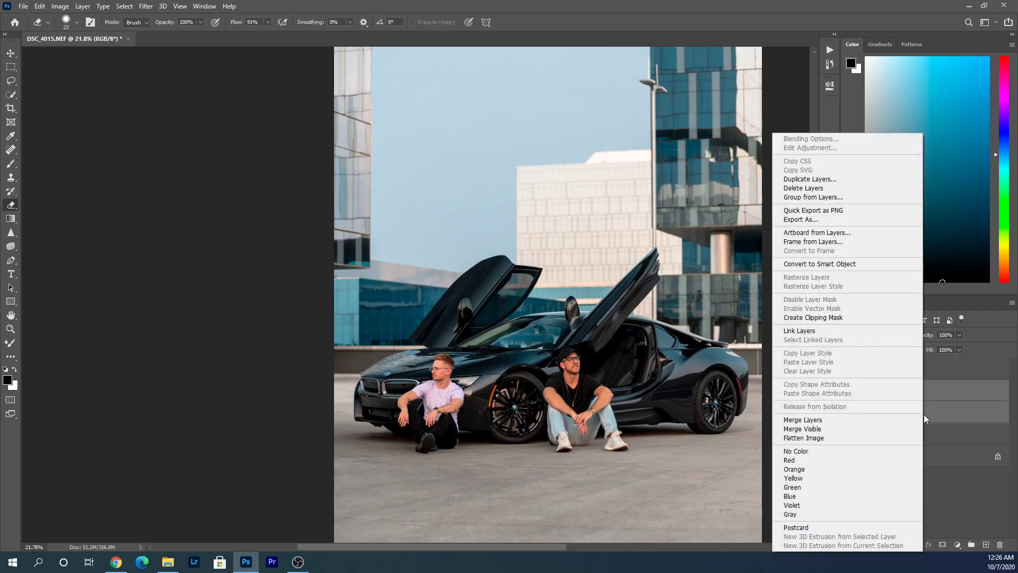
click(838, 420)
Heal the leftover marks in the shadow beside the front tire on the merged Top Layer with the Spot Healing Brush
scroll(355, 431, up, 5)
scroll(399, 427, up, 3)
key(j)
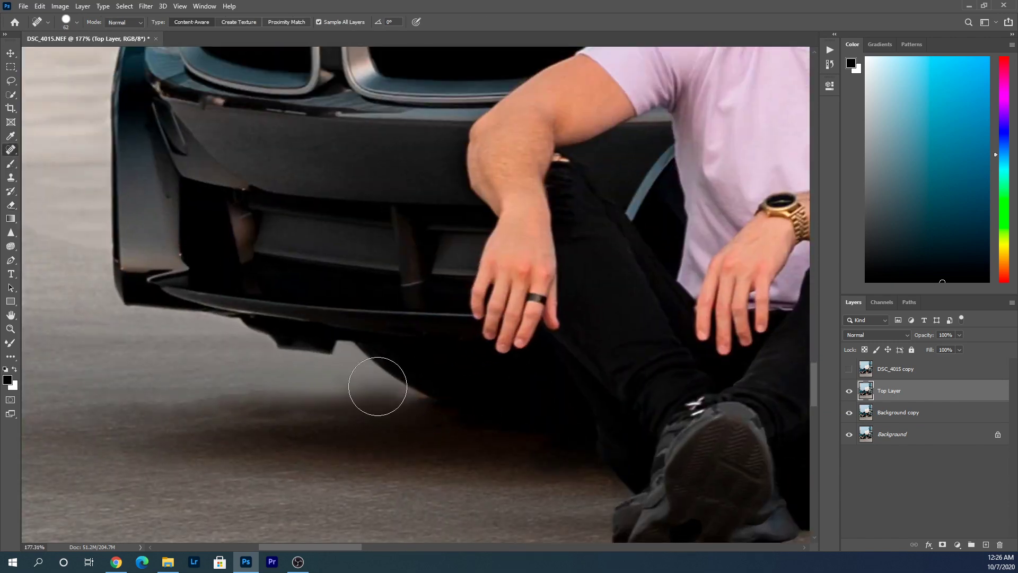
drag(460, 393, 439, 395)
click(423, 395)
click(405, 396)
scroll(242, 407, down, 6)
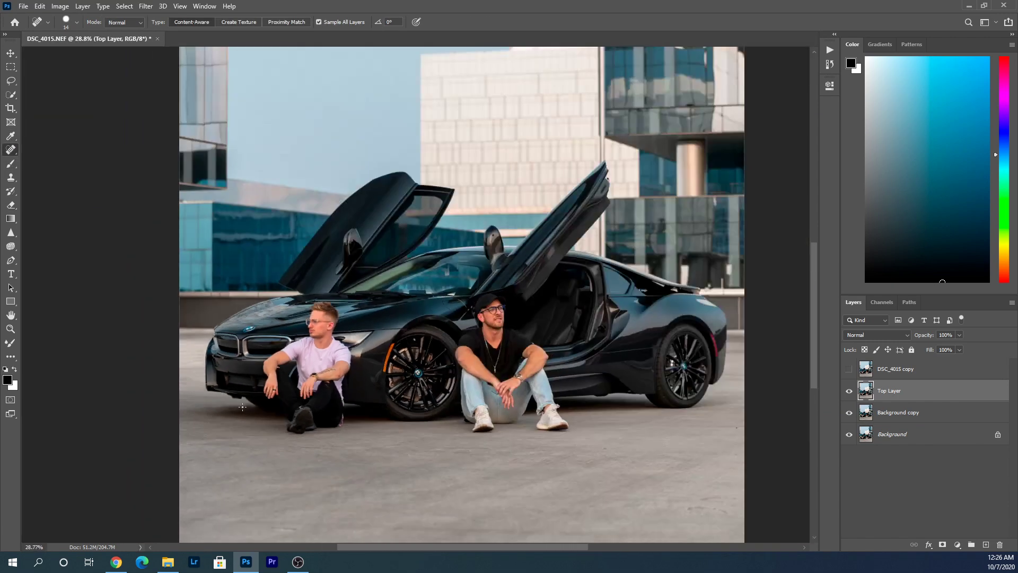
Hide Background copy and toggle Top Layer's visibility to compare the whole retouched photo with the original
scroll(243, 407, down, 2)
scroll(629, 396, up, 4)
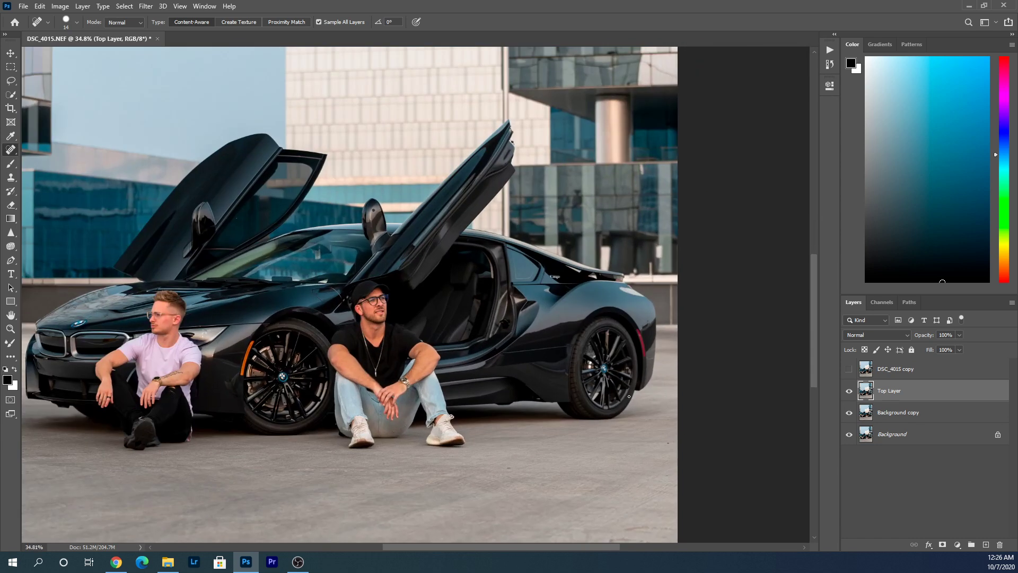
scroll(629, 396, down, 3)
scroll(434, 426, up, 1)
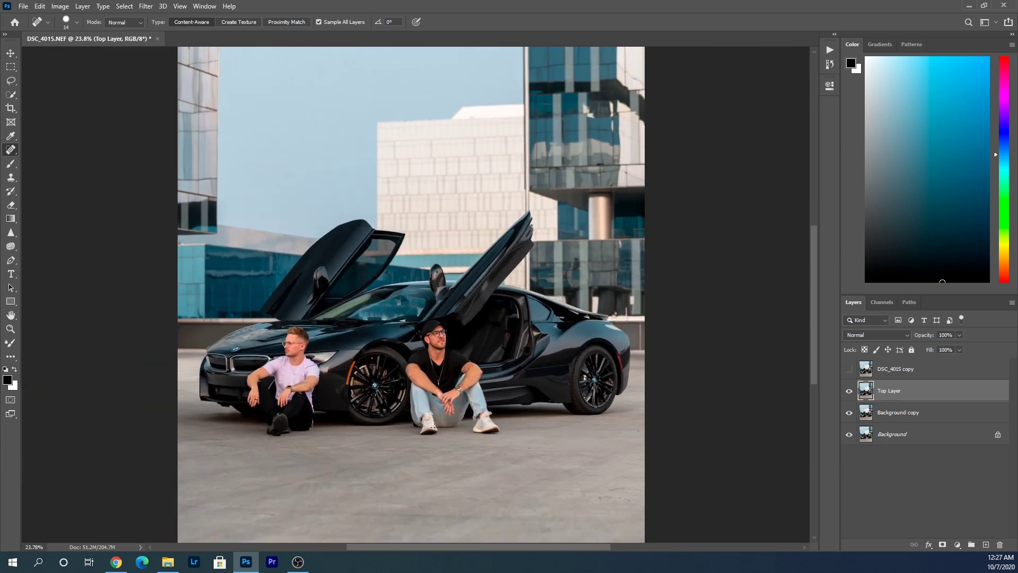
click(850, 413)
scroll(467, 414, down, 1)
scroll(467, 414, up, 2)
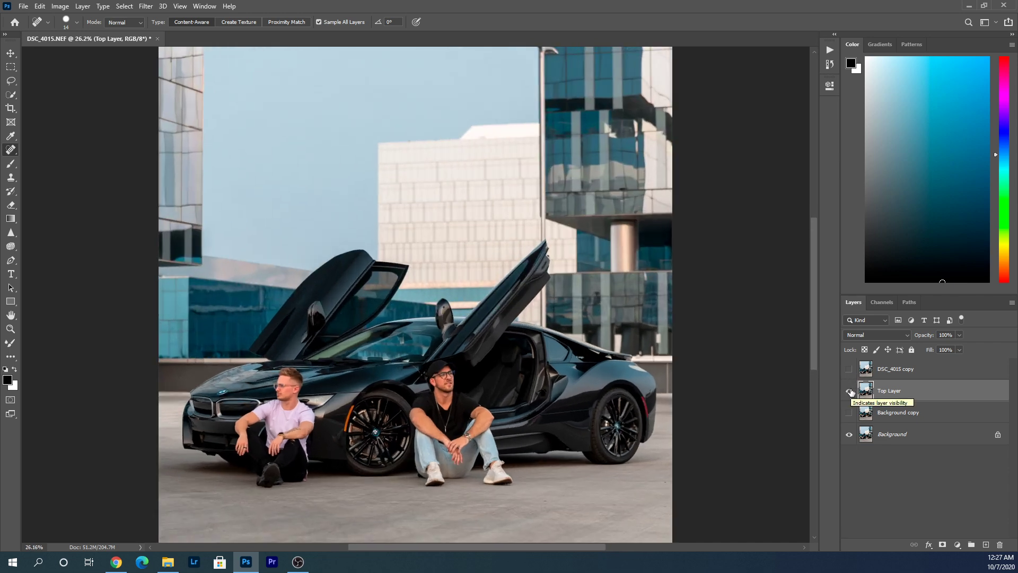
click(850, 391)
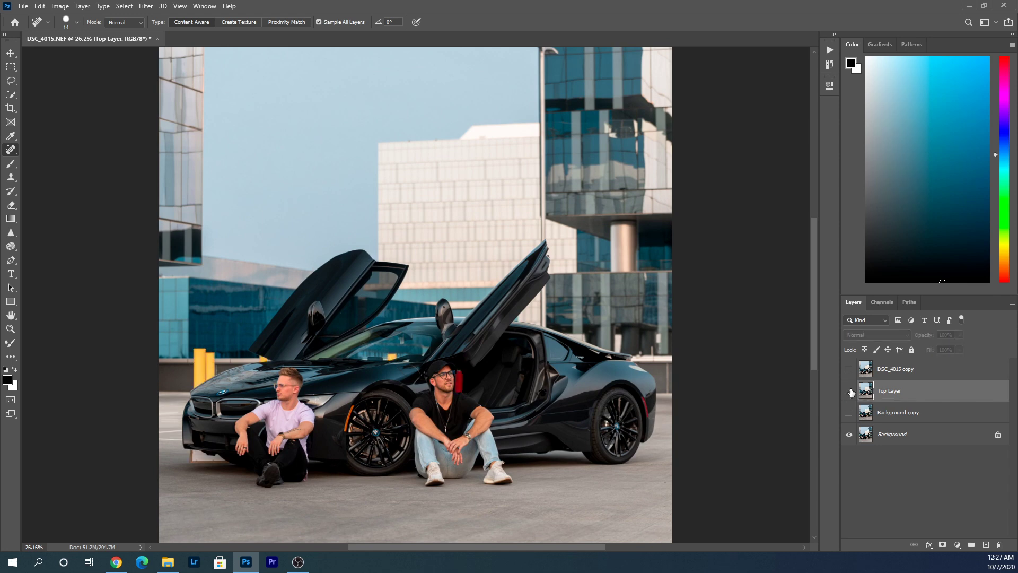
click(851, 391)
Toggle Top Layer's visibility to compare the retouched area around the front bumper with the original
scroll(182, 419, up, 5)
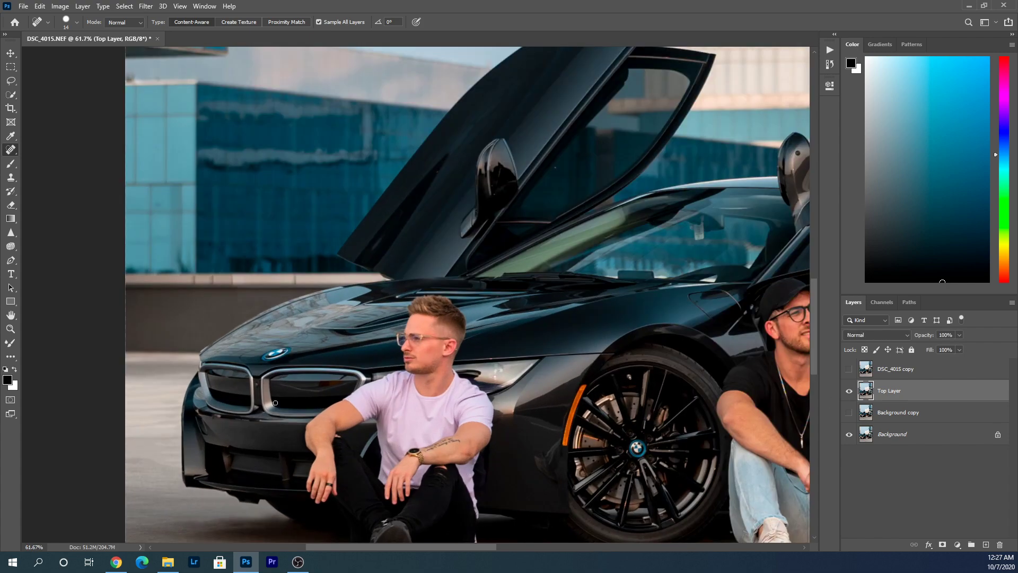
scroll(292, 369, down, 2)
scroll(433, 245, up, 4)
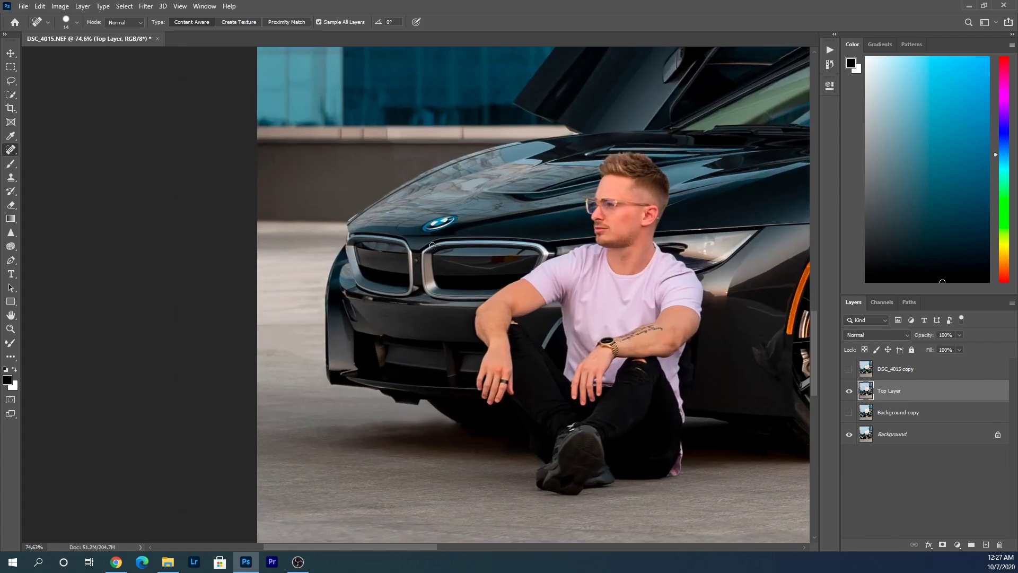
click(849, 391)
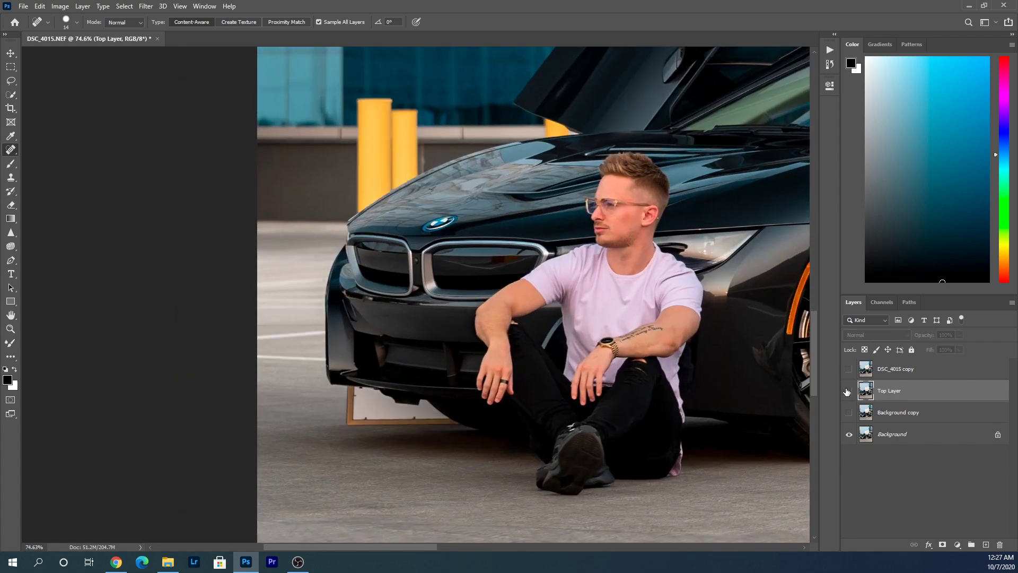
click(848, 391)
Toggle Top Layer's visibility to compare the retouched area around the man in black and the open door with the original
scroll(194, 392, down, 4)
scroll(666, 317, up, 1)
scroll(441, 393, up, 3)
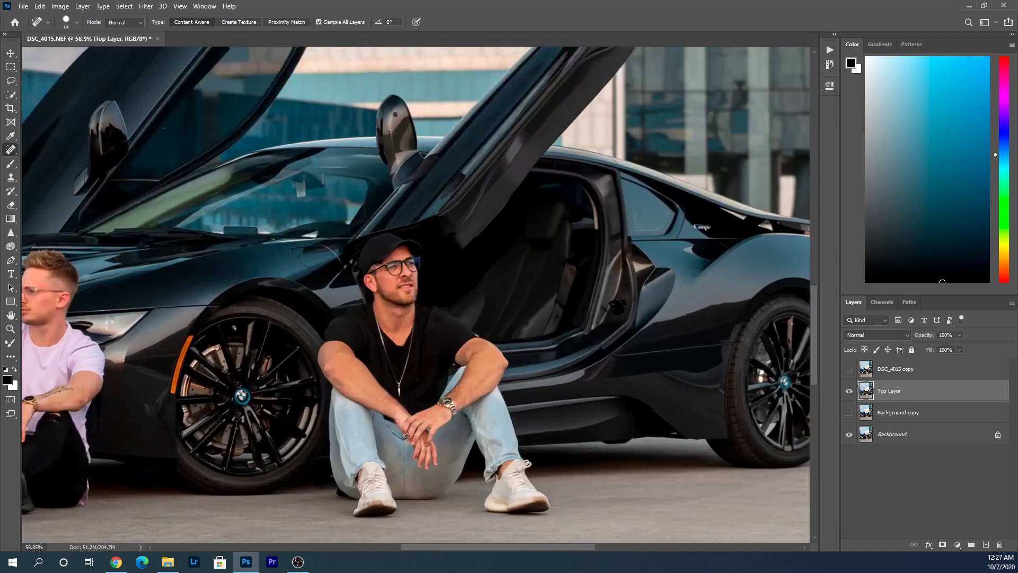
scroll(530, 371, up, 1)
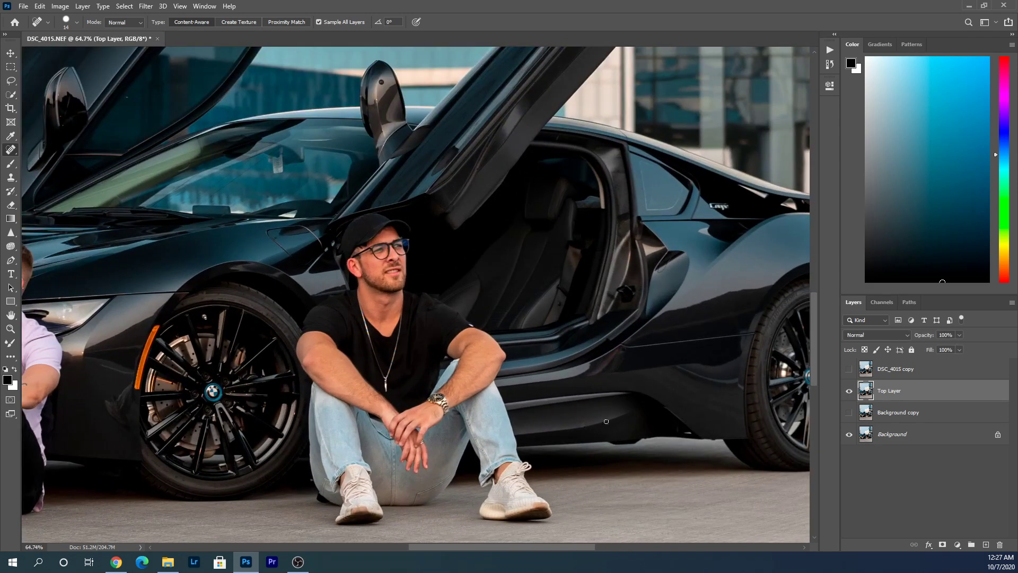
click(850, 392)
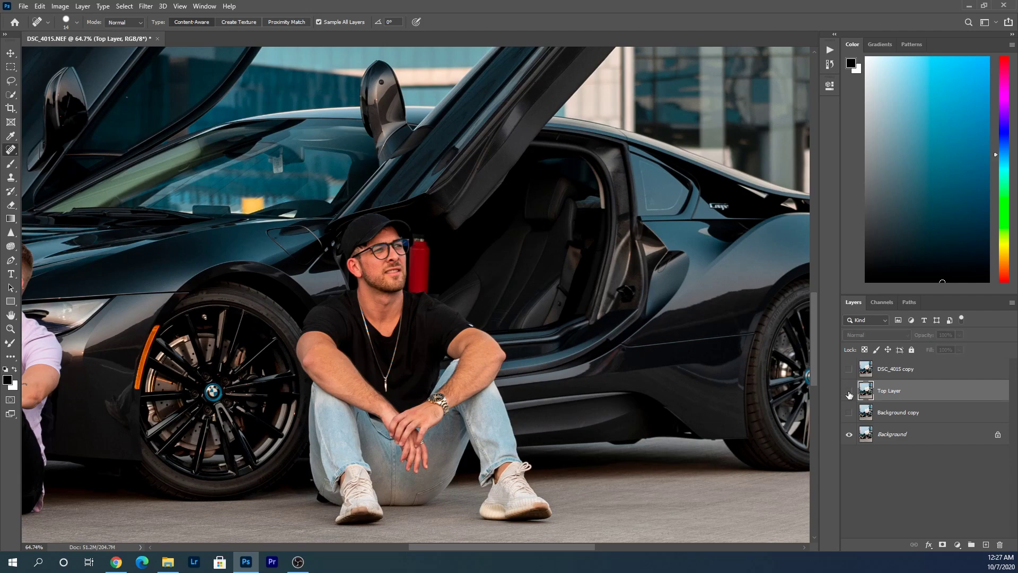
click(850, 392)
scroll(466, 366, down, 5)
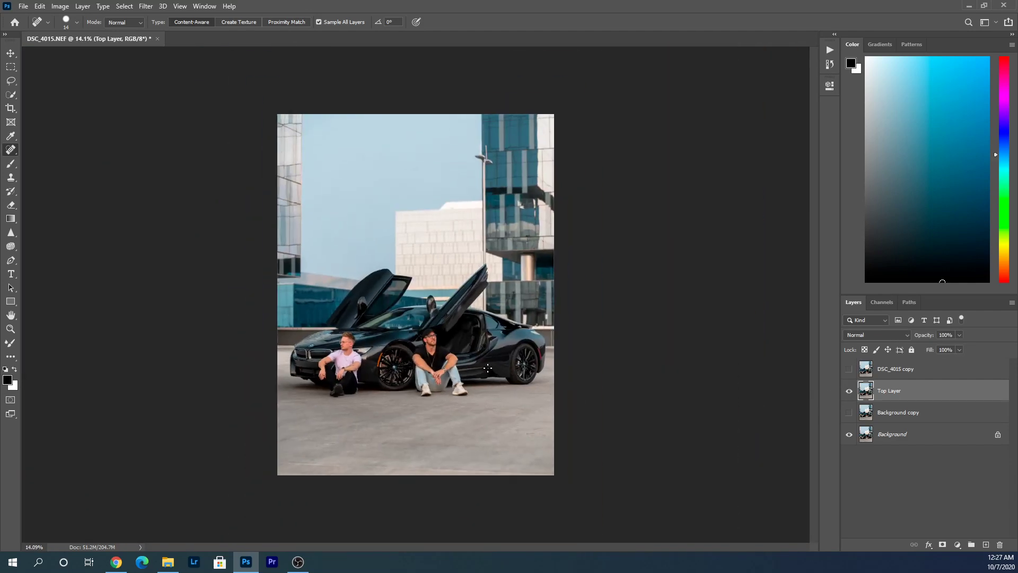
scroll(489, 368, up, 1)
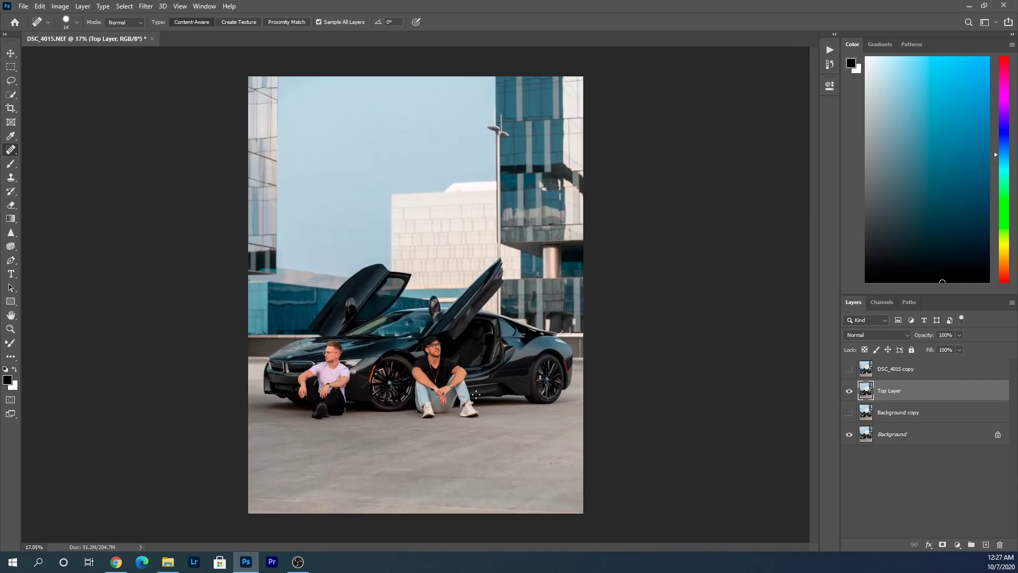